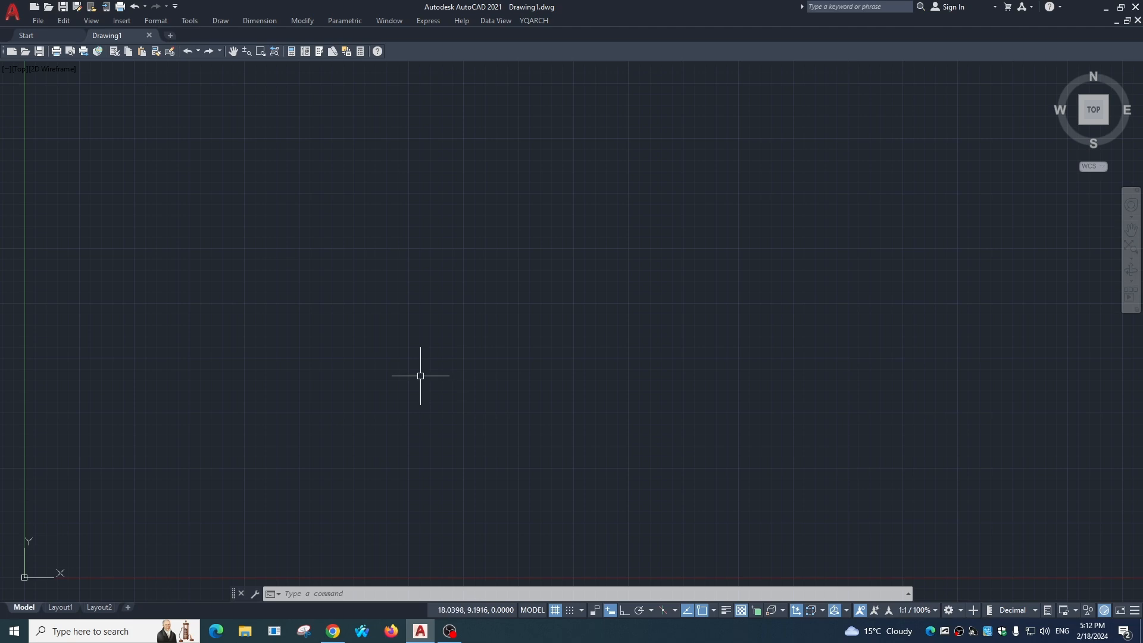
# - Set the drawing's length units to Architectural with a precision of 0'-0 1/8"
pyautogui.press('Escape')
pyautogui.press('Escape')
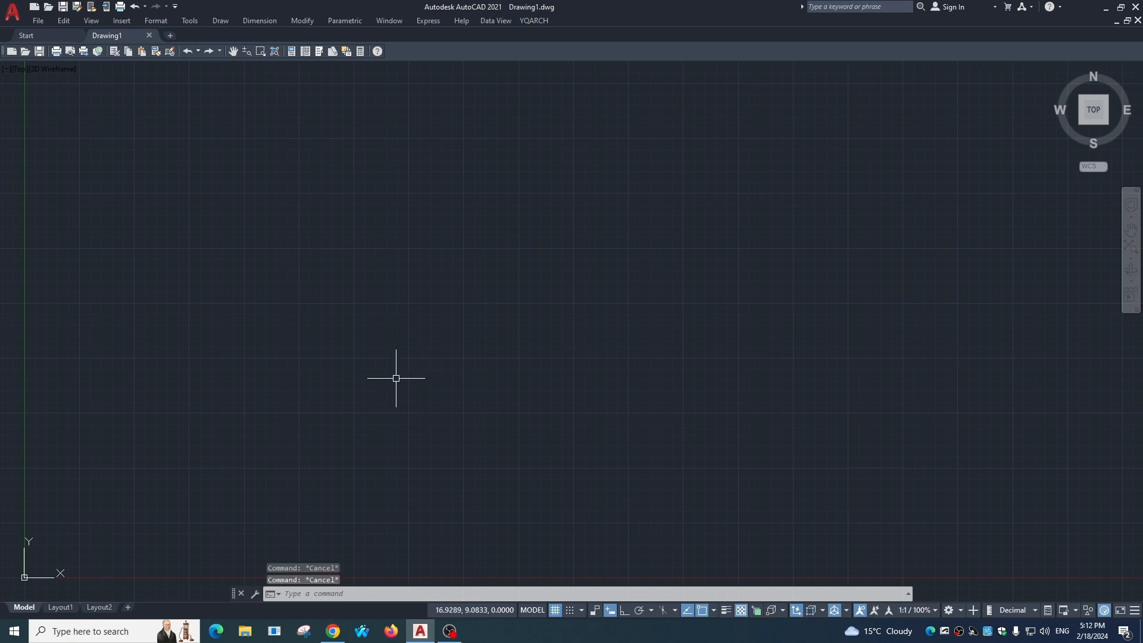
pyautogui.write('un')
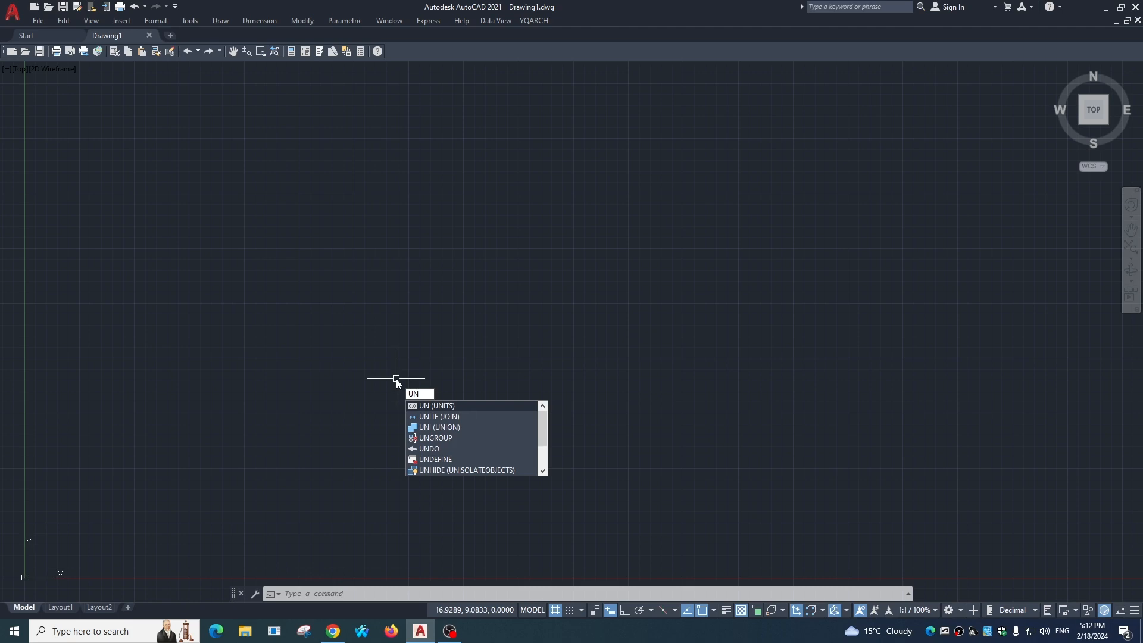
pyautogui.press('Return')
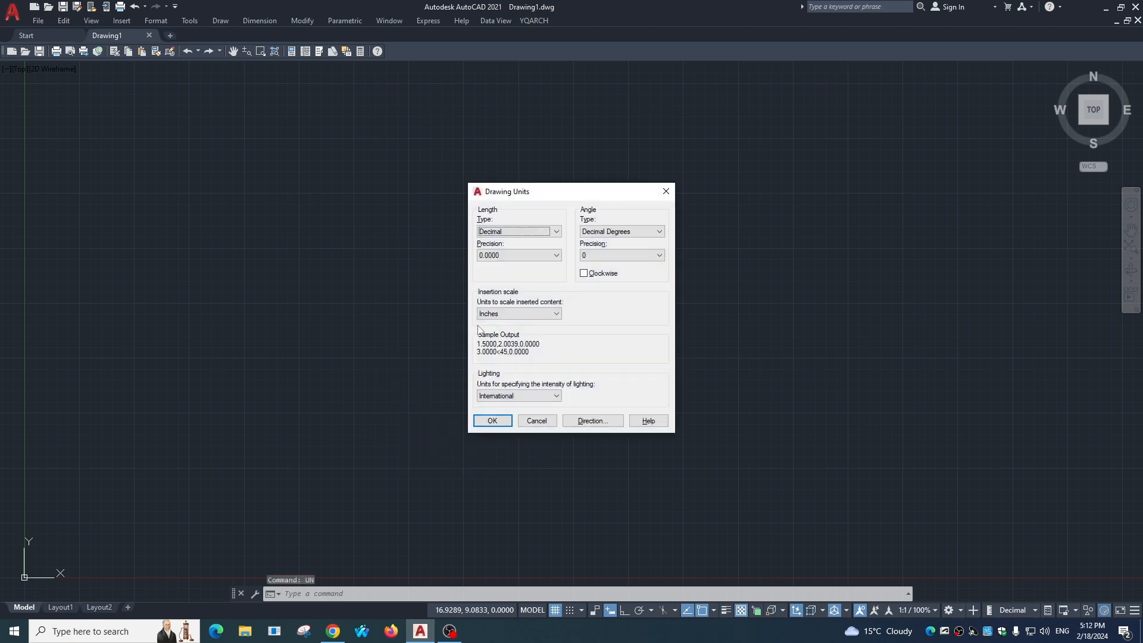
pyautogui.click(513, 232)
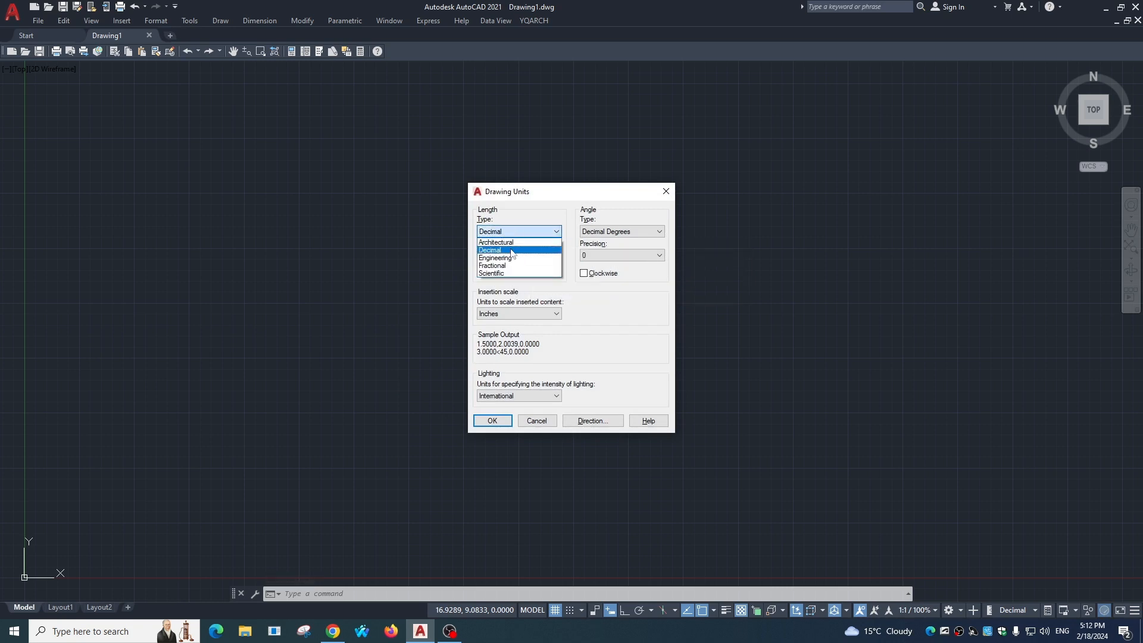
pyautogui.click(505, 244)
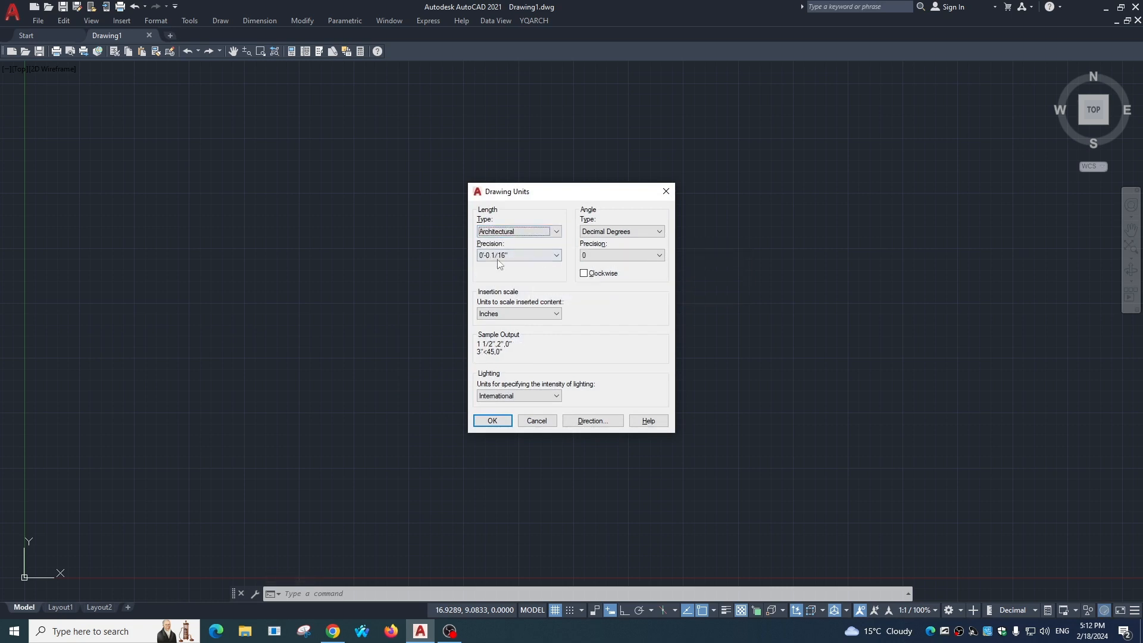
pyautogui.click(506, 256)
pyautogui.click(504, 290)
# - Review the length type, angle precision and insertion scale options, keep Architectural, 0 and Inches, and accept the drawing units
pyautogui.click(548, 232)
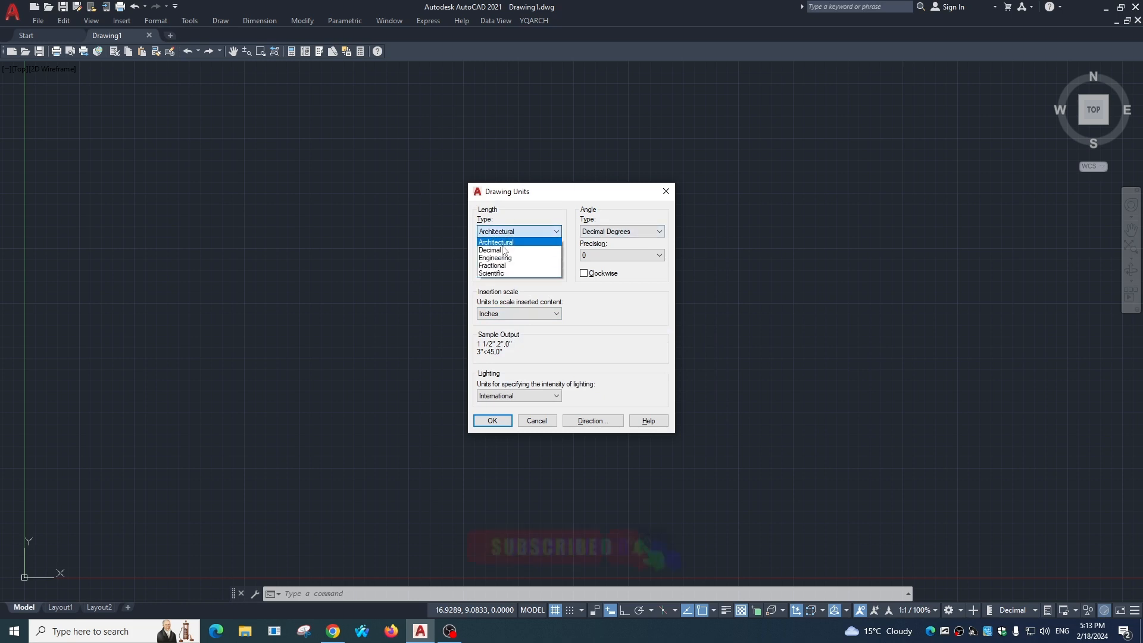
pyautogui.click(618, 283)
pyautogui.click(603, 255)
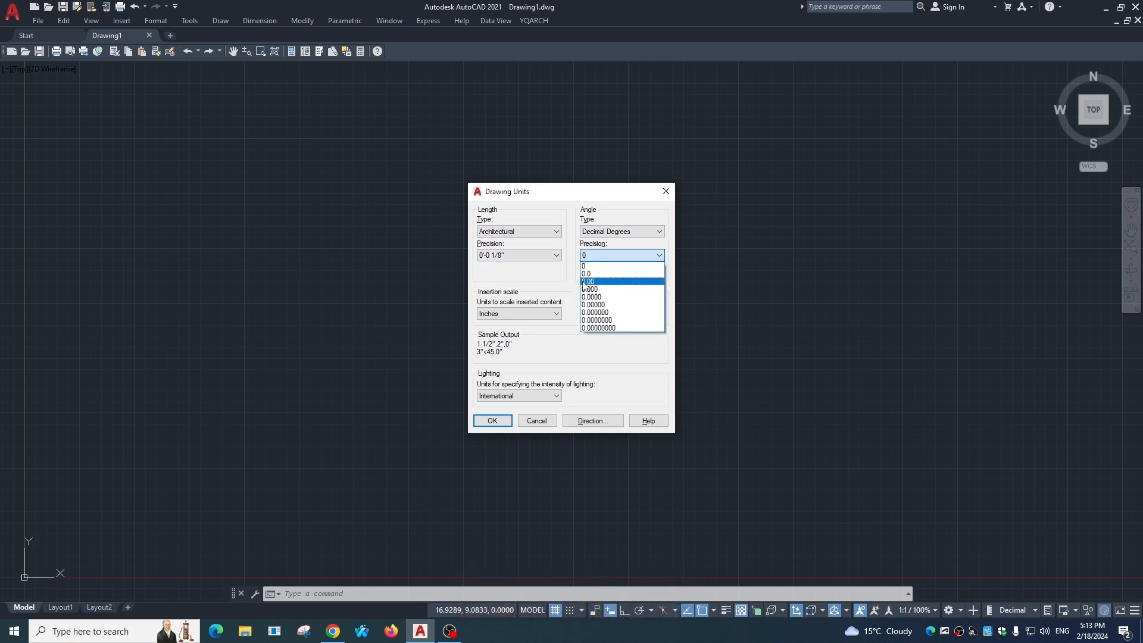
pyautogui.click(535, 354)
pyautogui.click(505, 313)
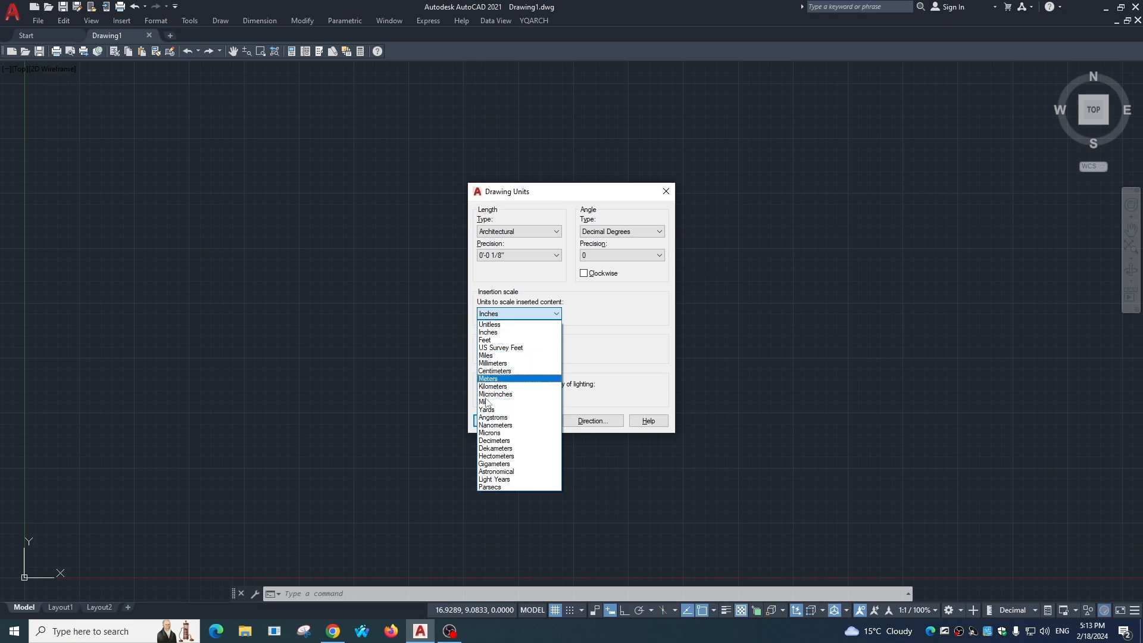
pyautogui.click(618, 340)
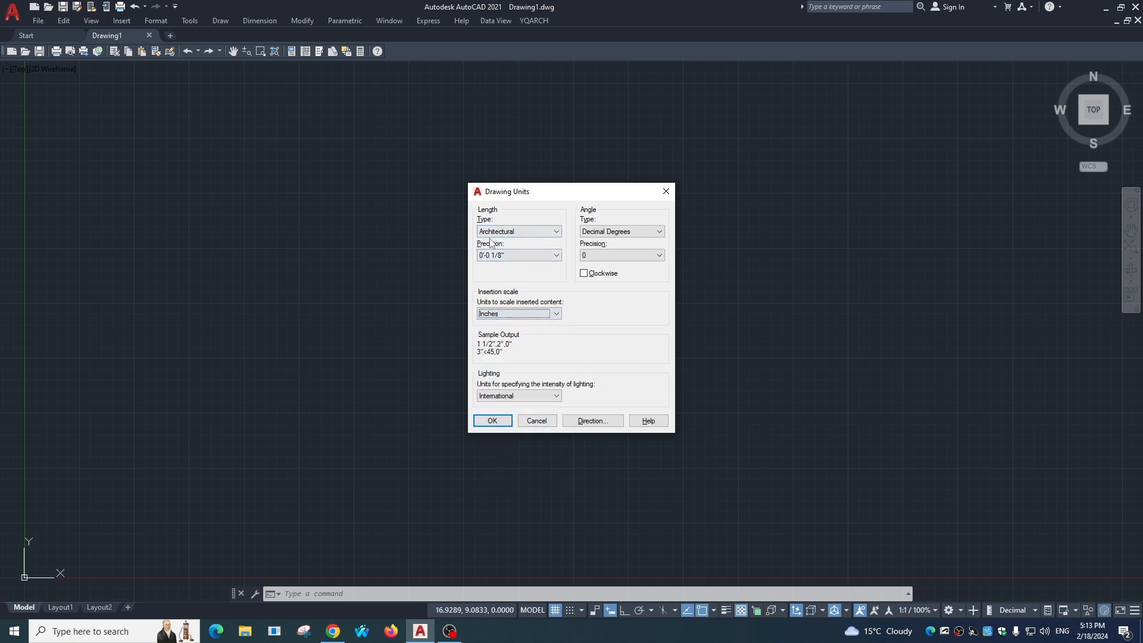
pyautogui.click(492, 421)
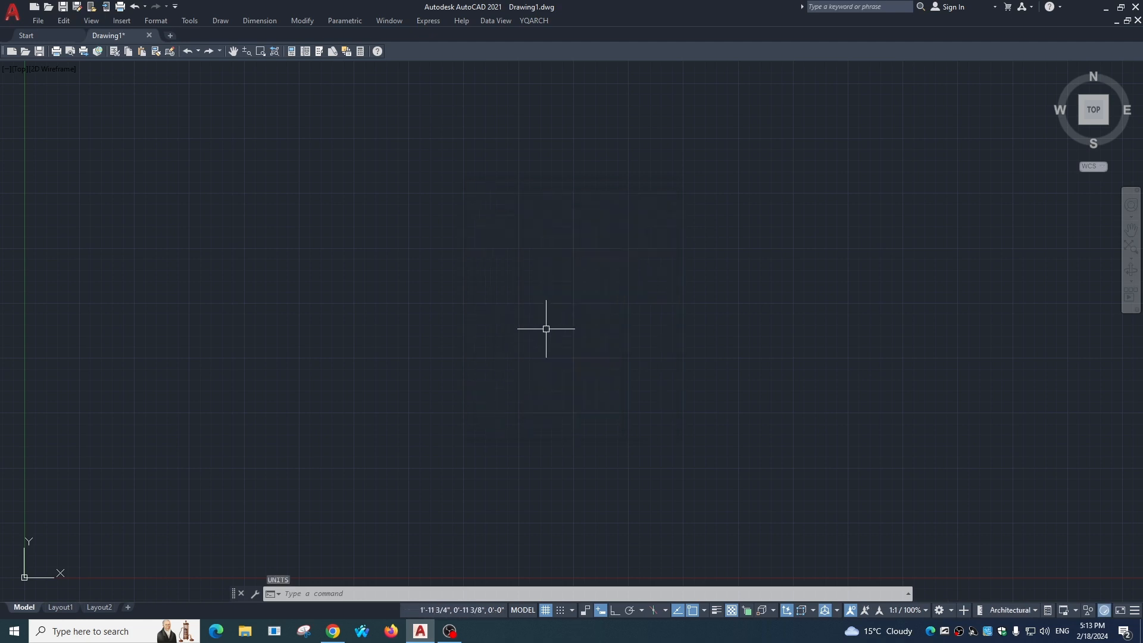
pyautogui.press('Escape')
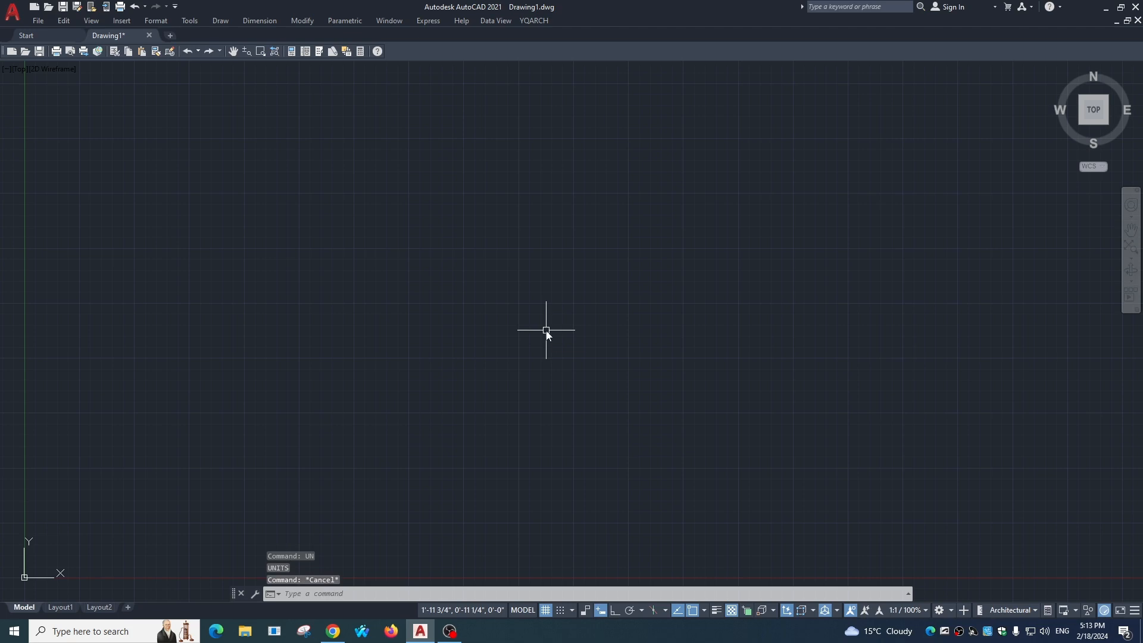
# - Set the model space limits with the default lower-left corner at the origin and the upper-right corner at 420,297
pyautogui.write('Lmit')
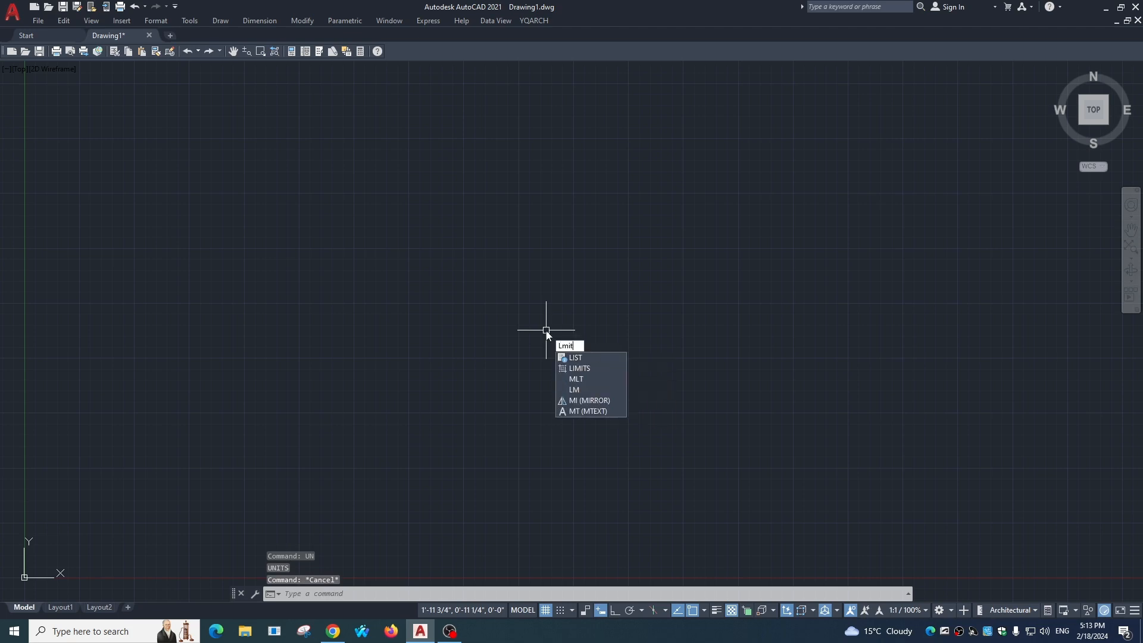
pyautogui.press('Return')
pyautogui.write('Limits')
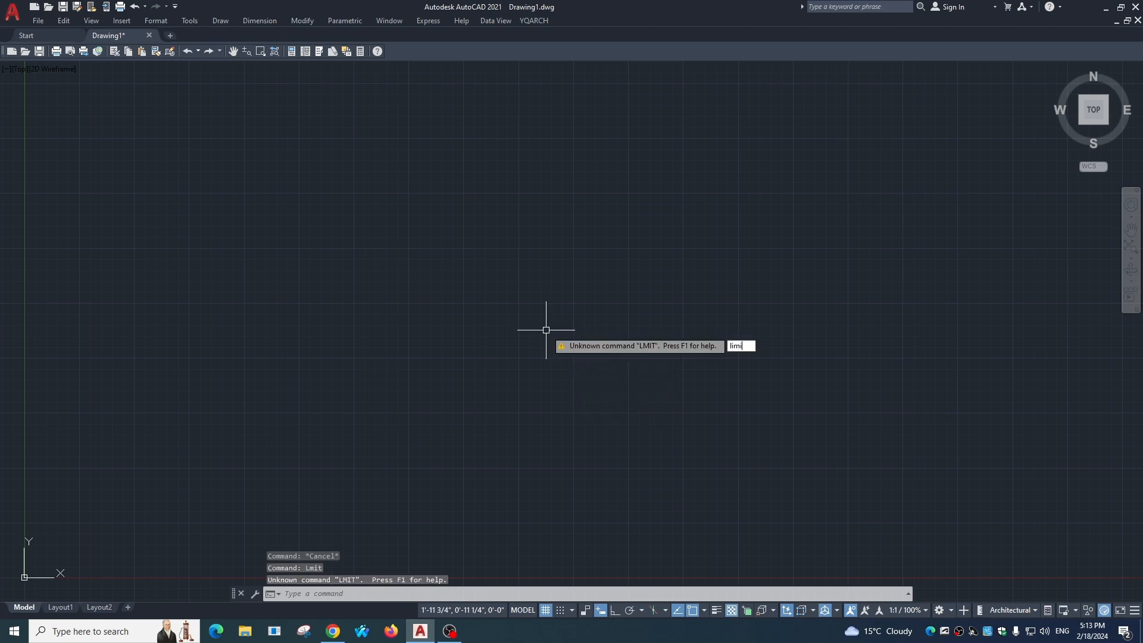
pyautogui.press('Return')
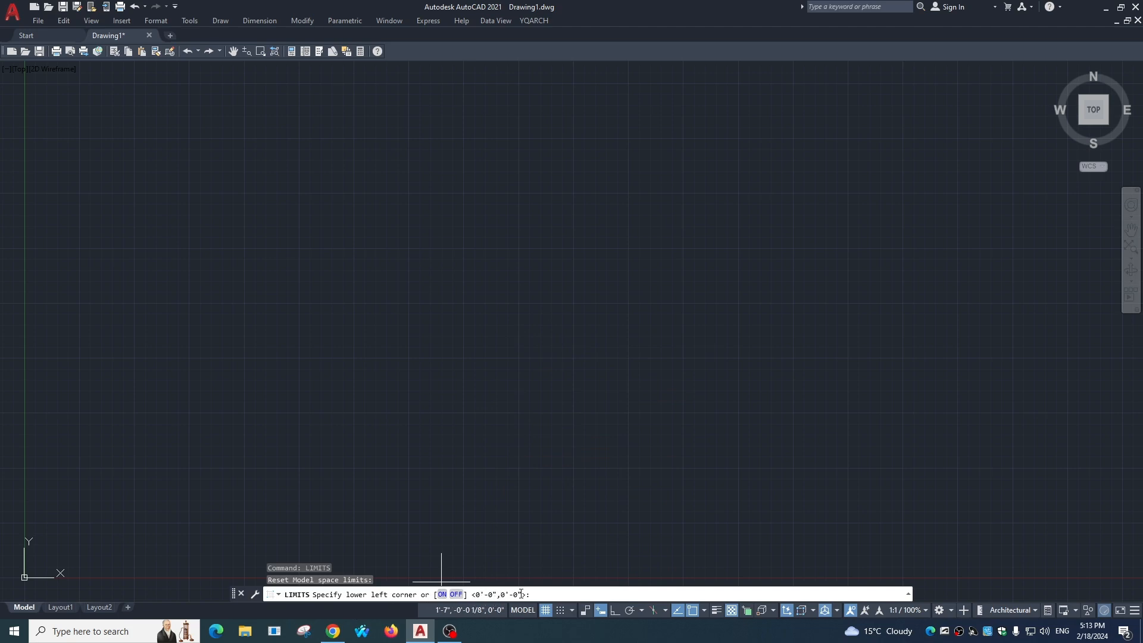
pyautogui.press('Return')
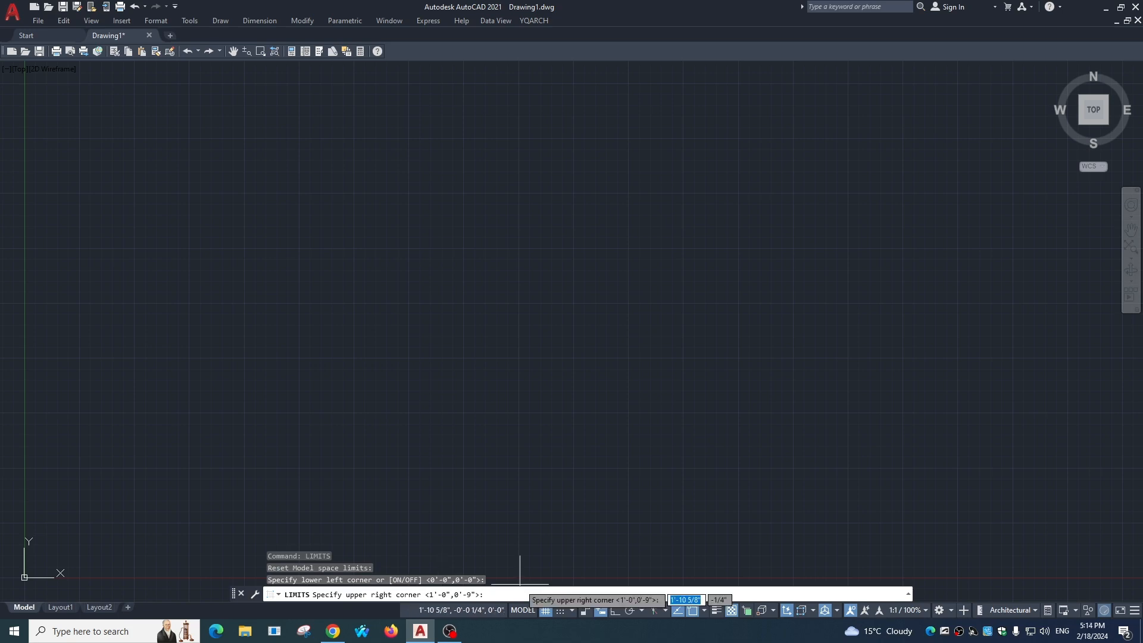
pyautogui.write('4')
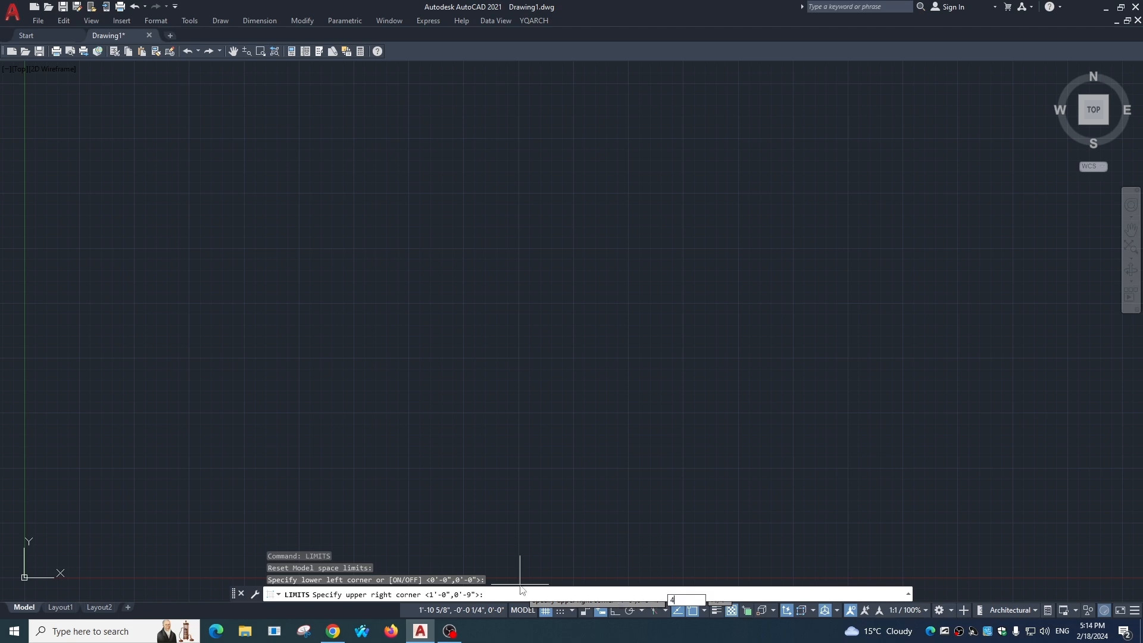
pyautogui.write('20')
pyautogui.press('Tab')
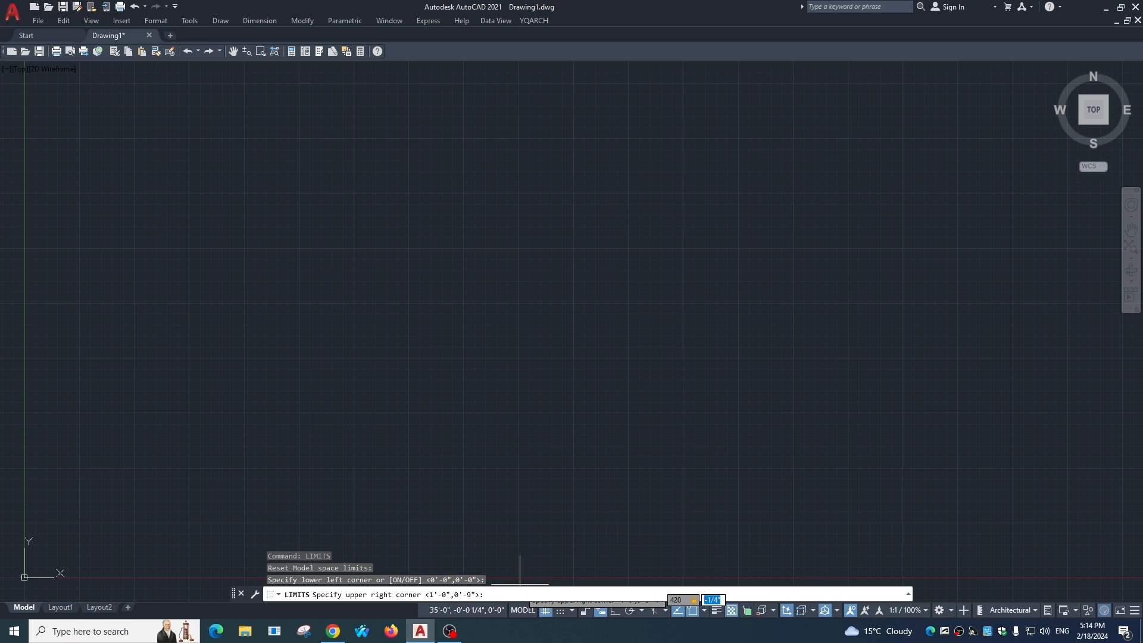
pyautogui.write('297')
pyautogui.press('Return')
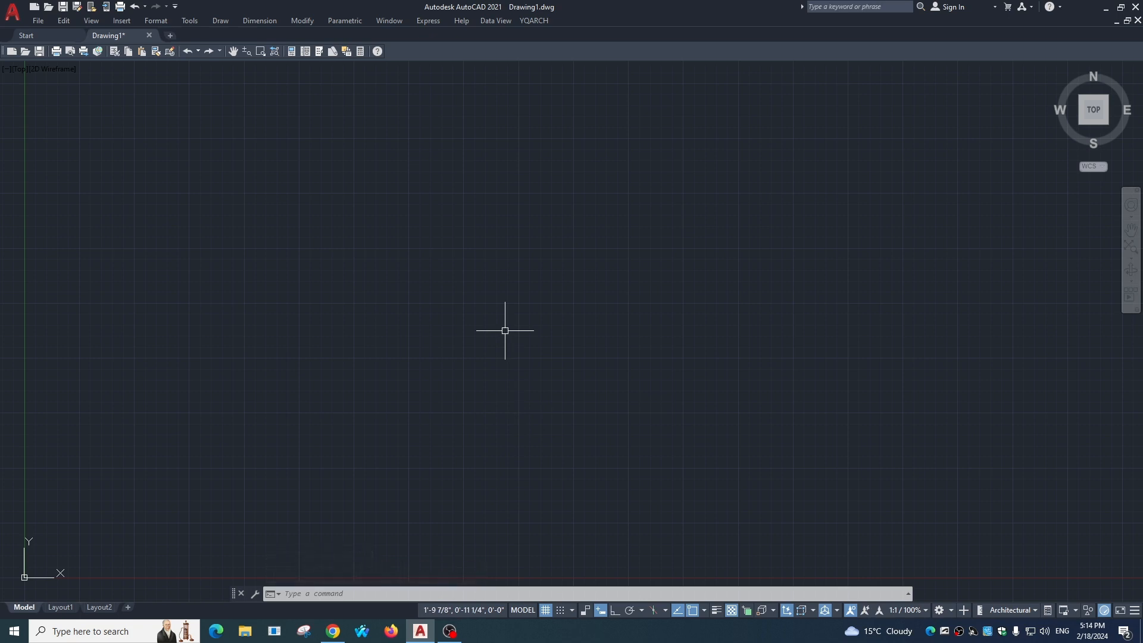
pyautogui.press('Escape')
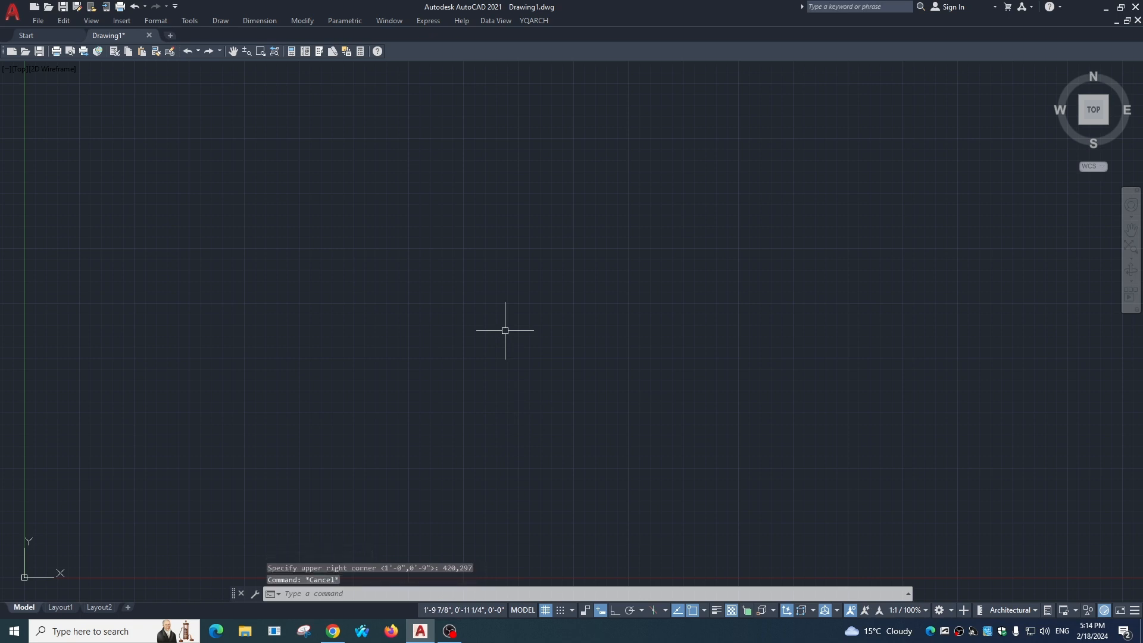
# - Zoom the view to the drawing extents
pyautogui.write('Z')
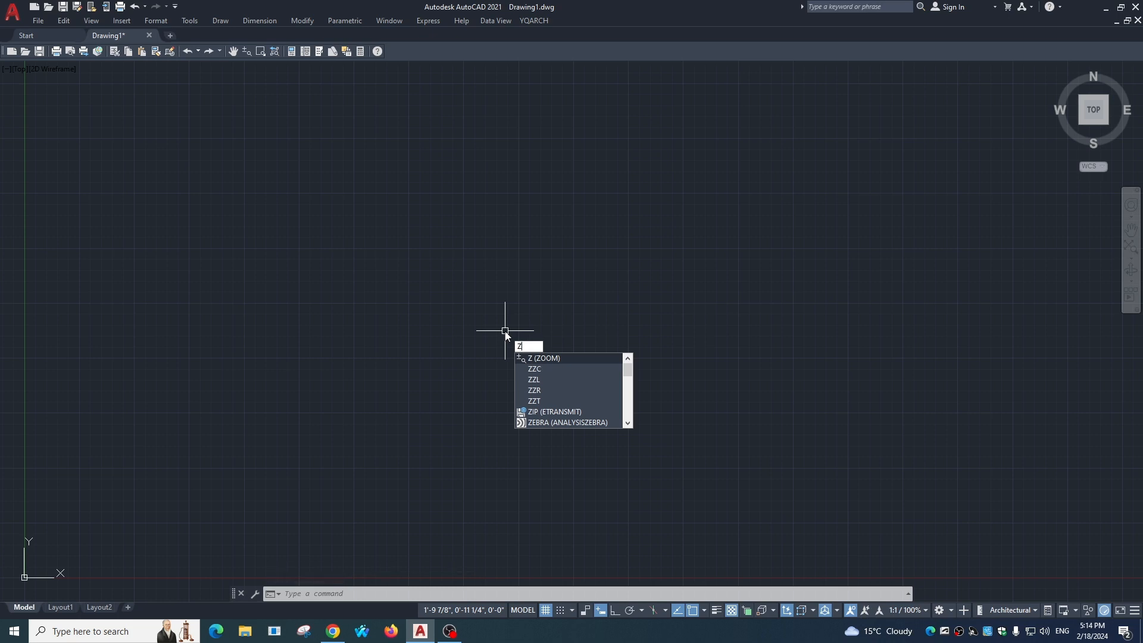
pyautogui.press('Return')
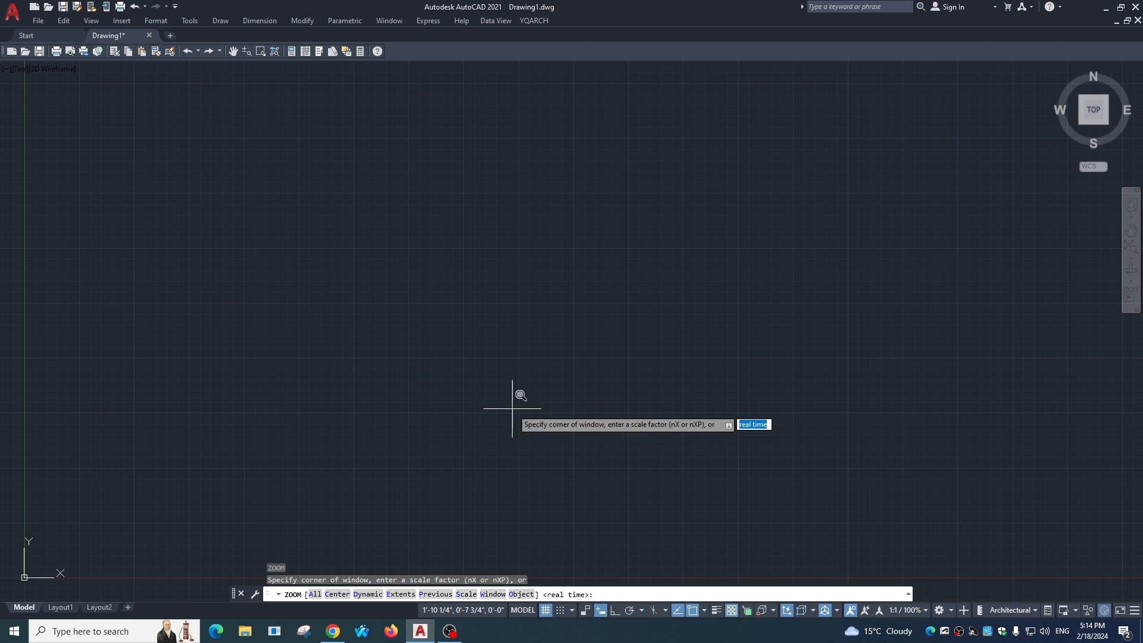
pyautogui.write('e')
pyautogui.press('Return')
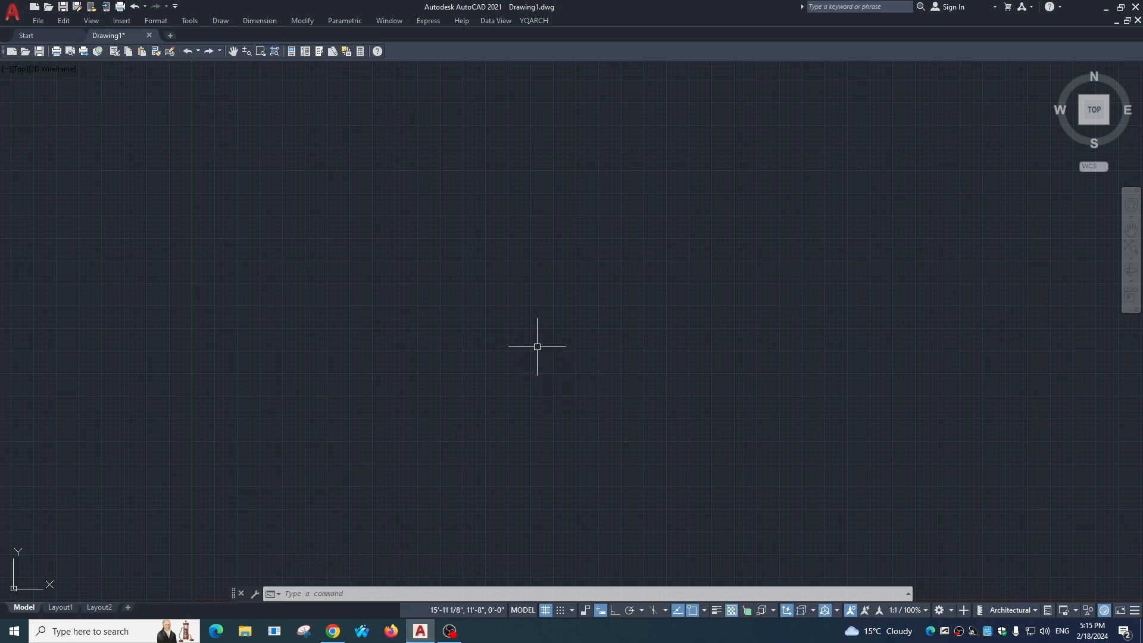
# - Draw three connected line segments forming a rough four-sided outline that stays open on its left side
pyautogui.write('l')
pyautogui.press('Return')
pyautogui.click(360, 221)
pyautogui.click(601, 217)
pyautogui.click(583, 368)
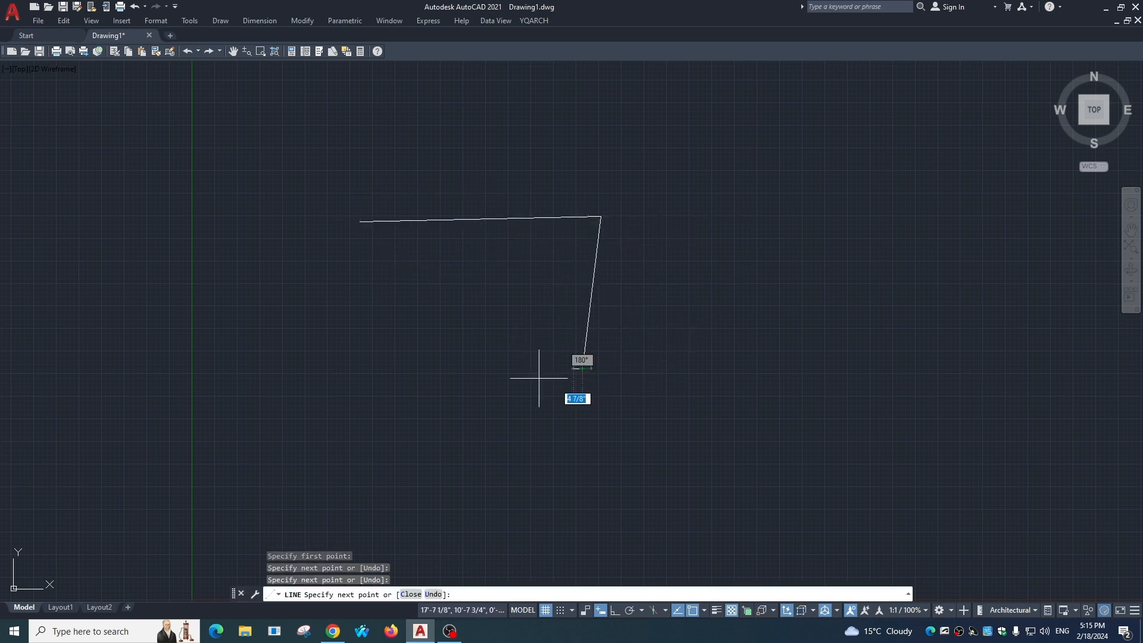
pyautogui.click(419, 381)
pyautogui.press('Return')
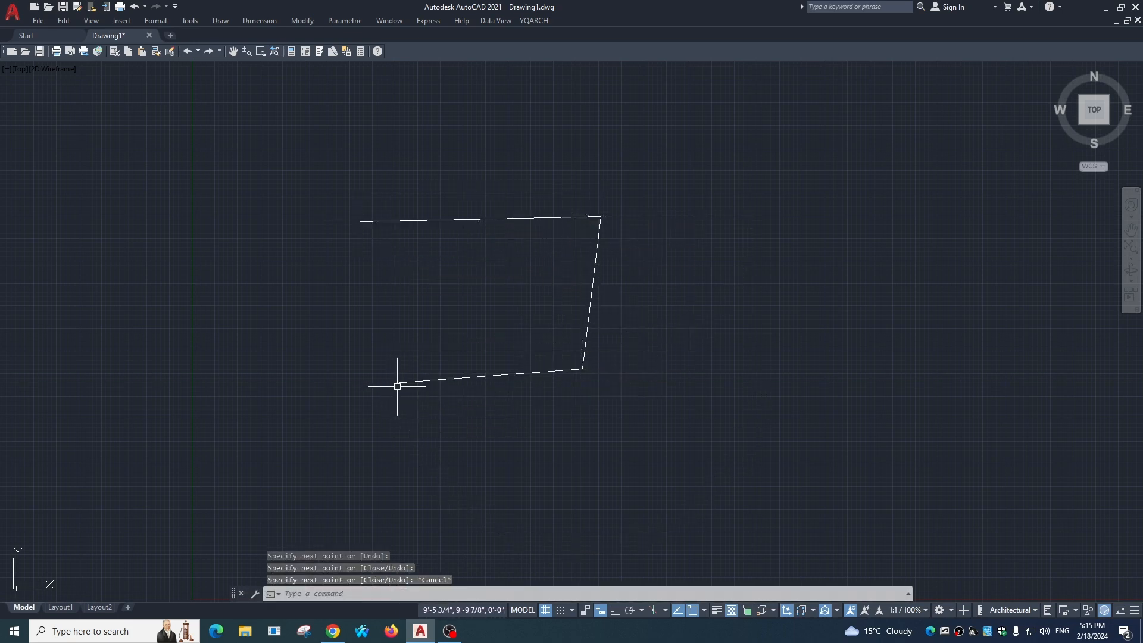
pyautogui.press('Return')
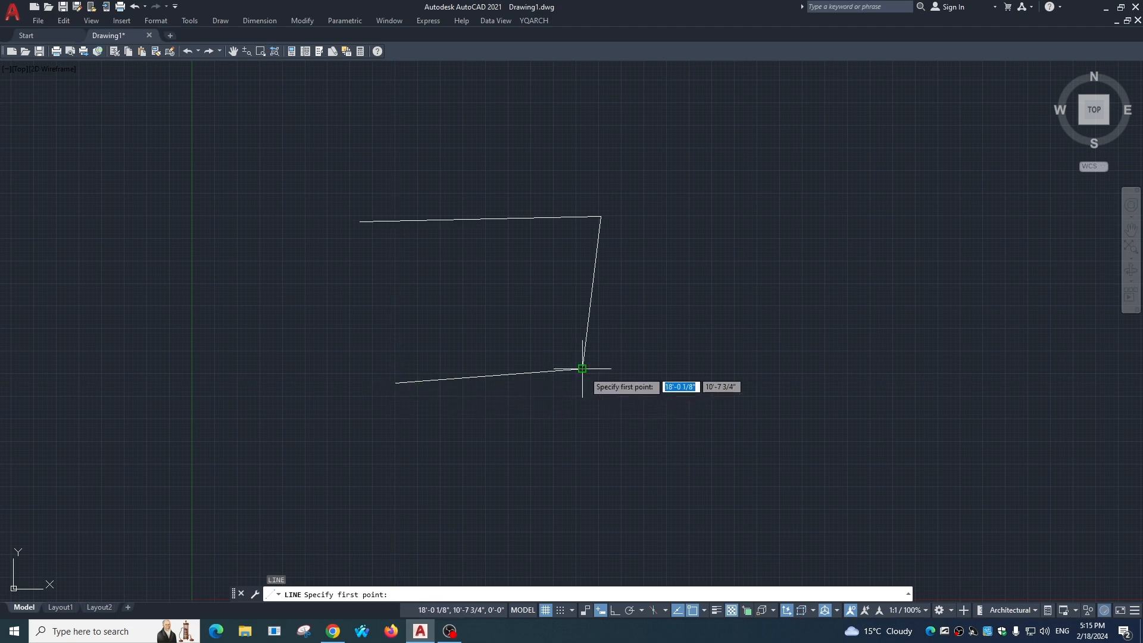
pyautogui.click(360, 221)
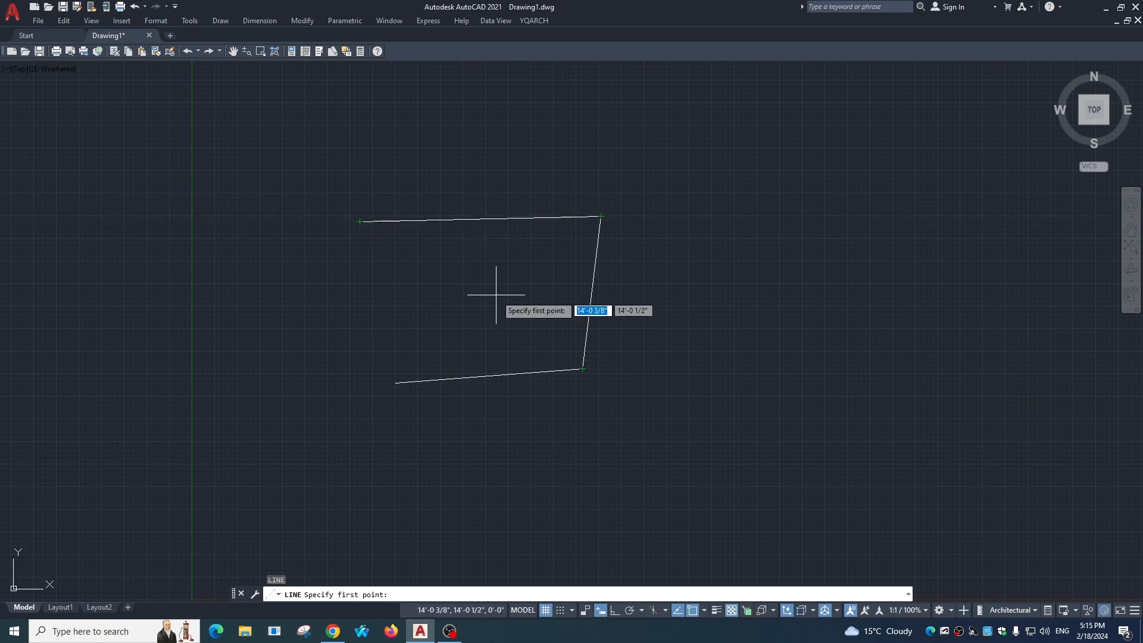
pyautogui.press('Escape')
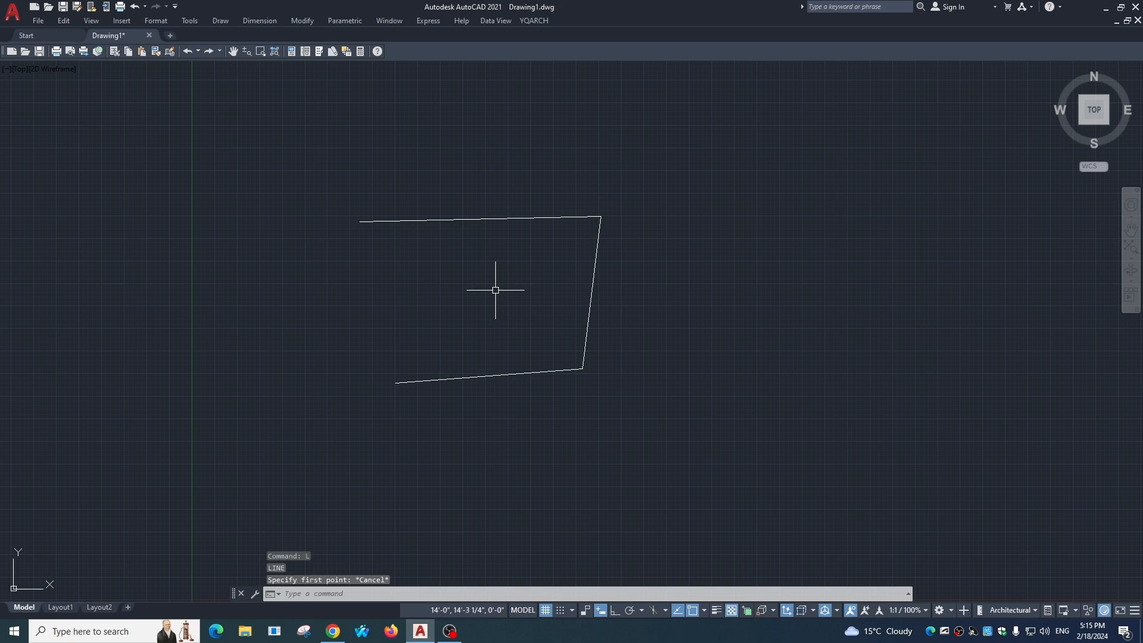
# - Enable all object snap modes in the drafting settings
pyautogui.write('os')
pyautogui.press('Return')
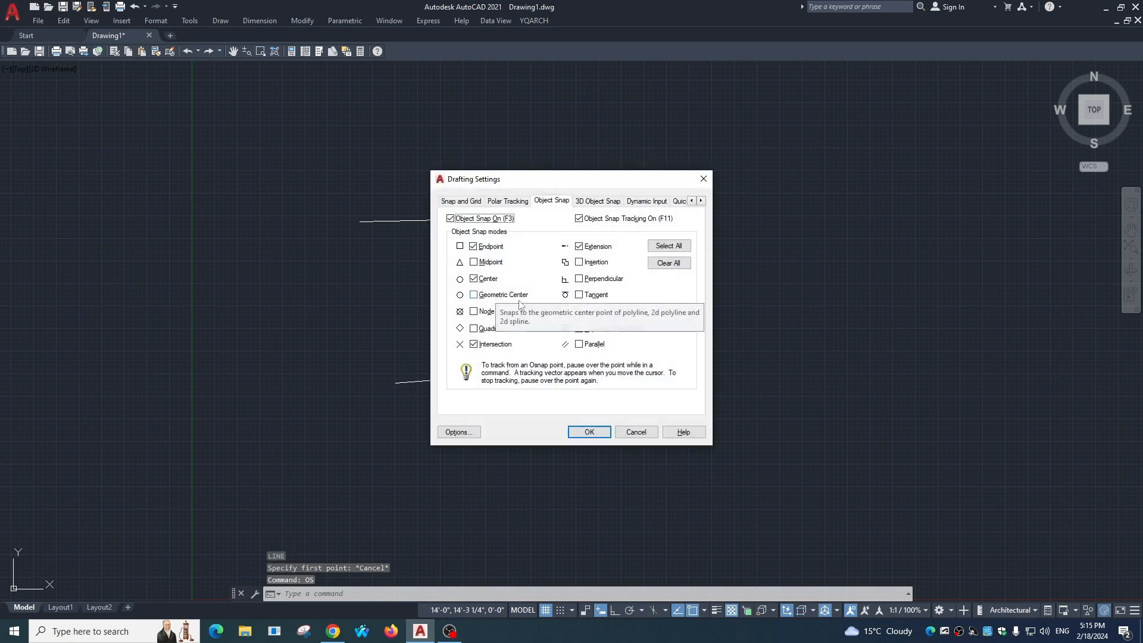
pyautogui.press('Return')
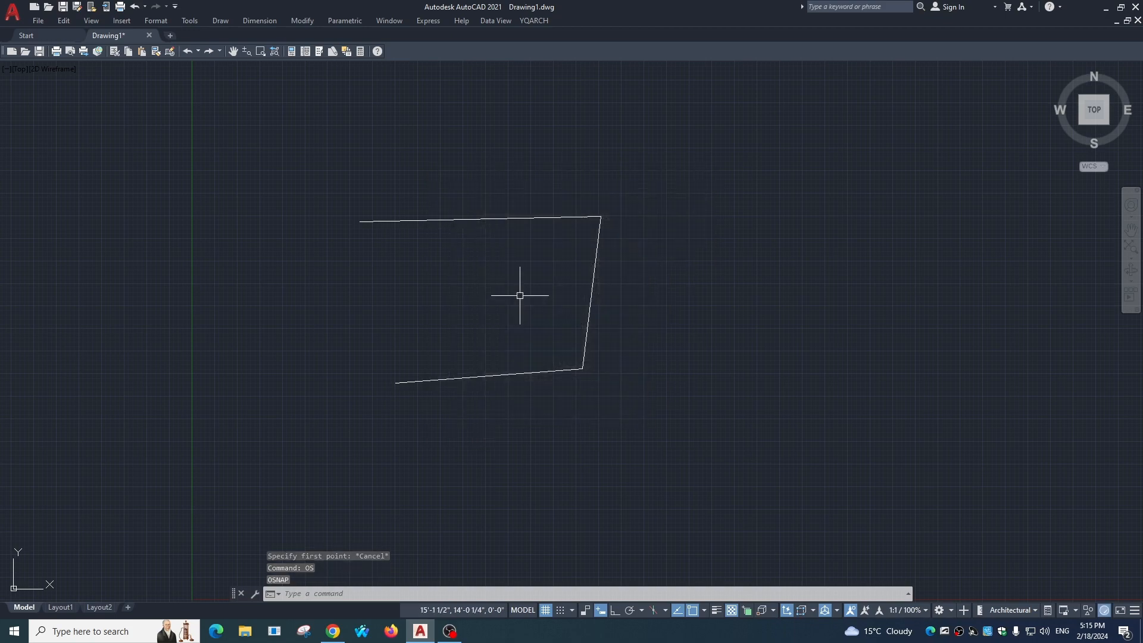
pyautogui.write('ds')
pyautogui.press('Return')
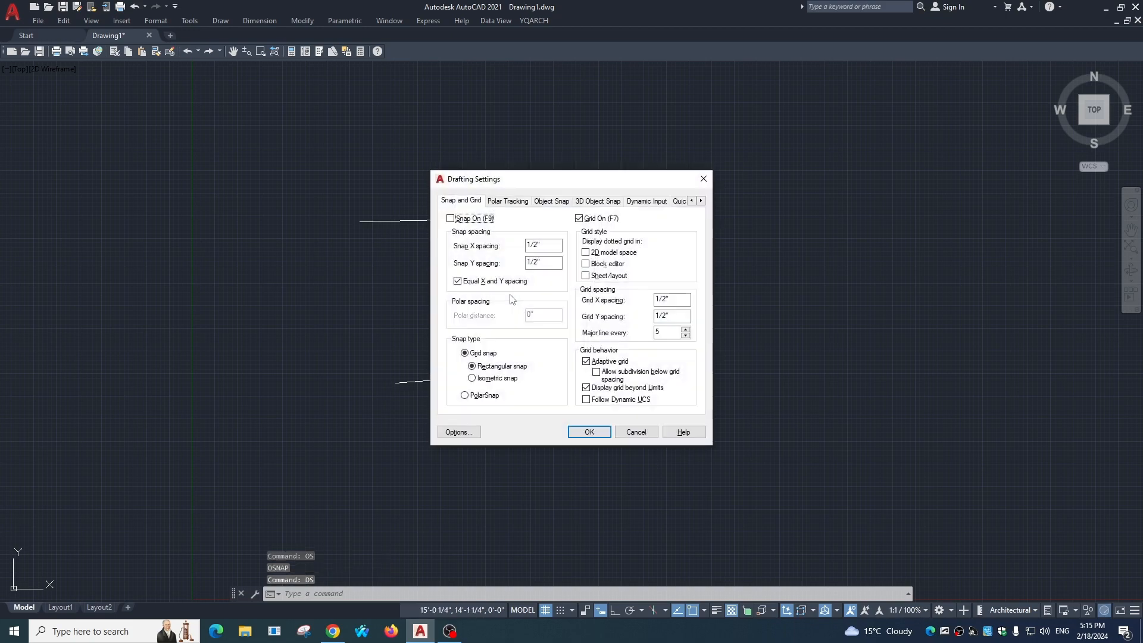
pyautogui.click(549, 203)
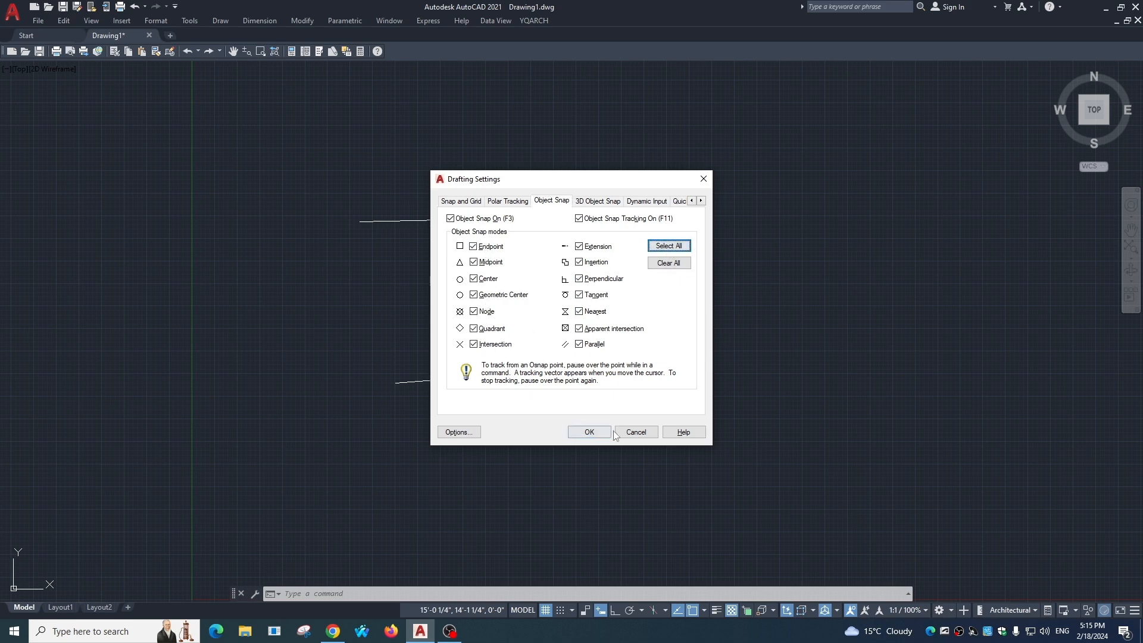
pyautogui.click(588, 432)
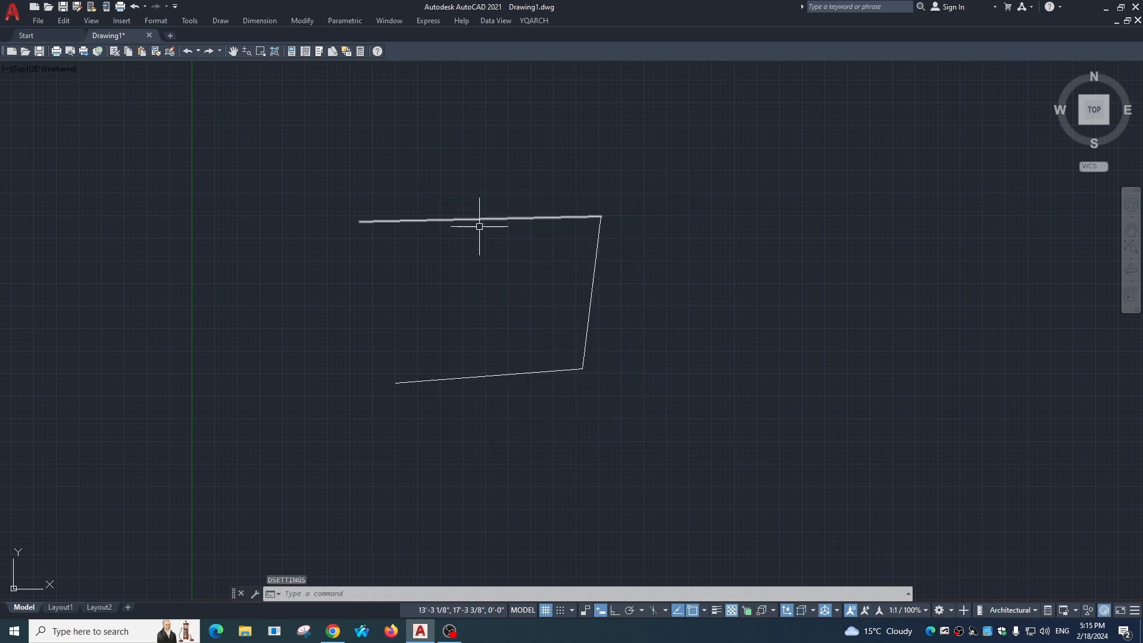
# - Try a line from the outline's lower-right corner to a perpendicular snap point on its upper line
pyautogui.write('l')
pyautogui.press('Return')
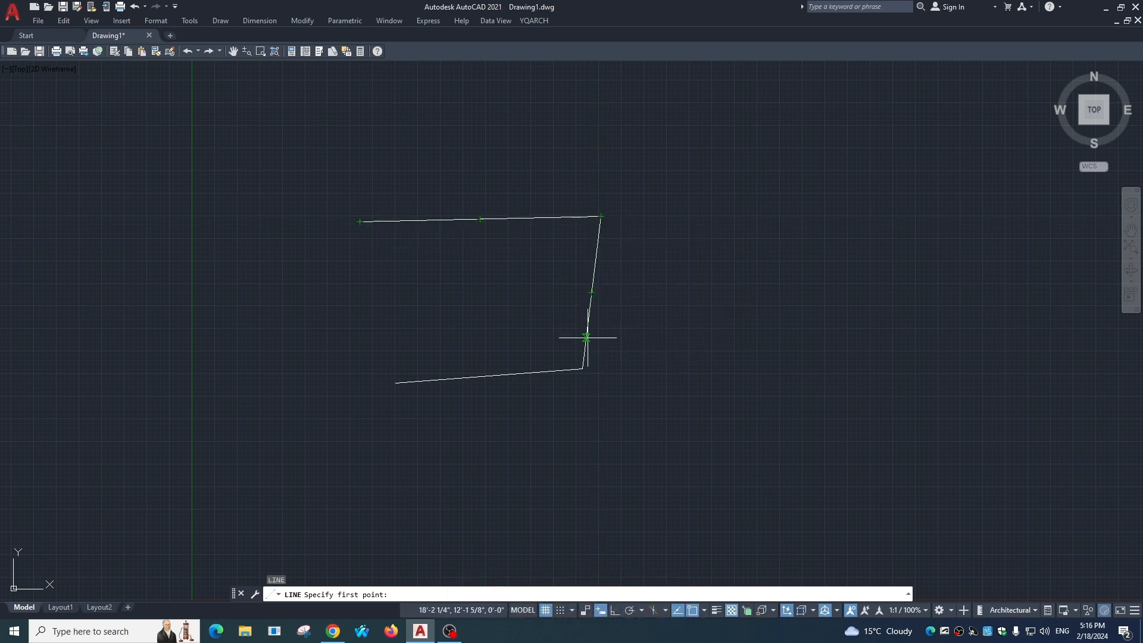
pyautogui.click(582, 369)
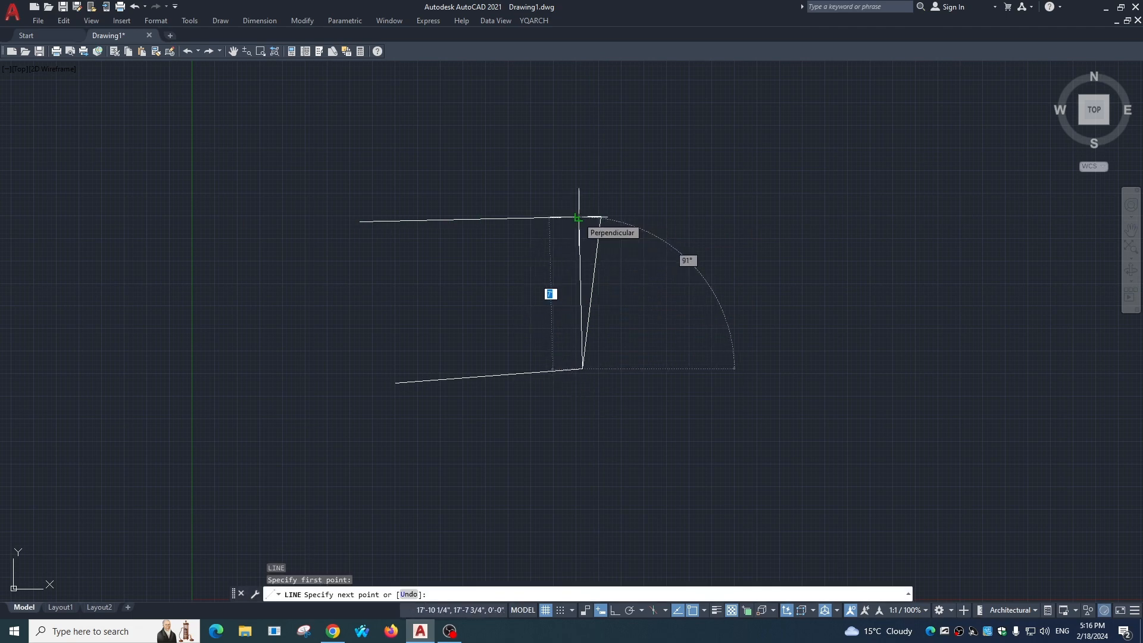
pyautogui.press('Escape')
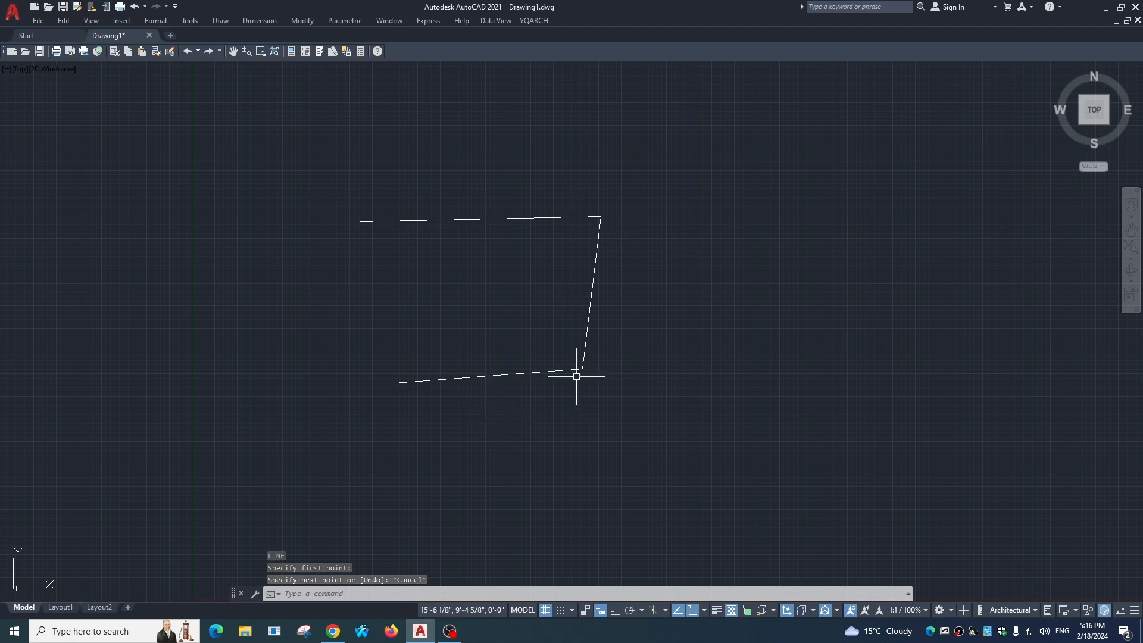
# - Create a new layer named wall in the layer properties and widen the plot setting's column
pyautogui.press('Escape')
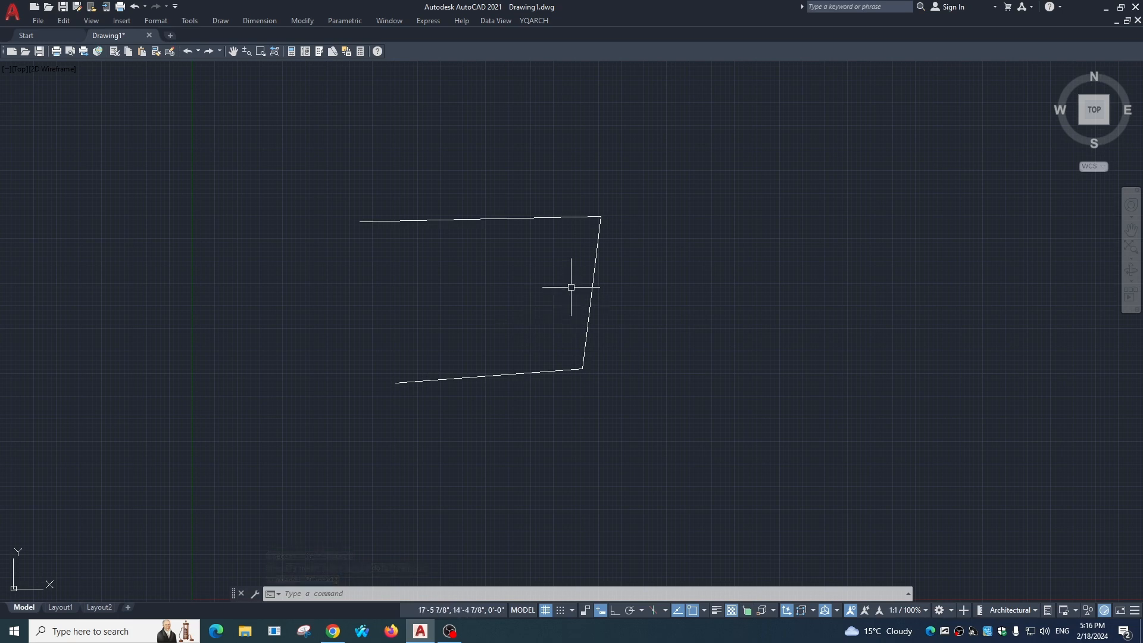
pyautogui.write('layer')
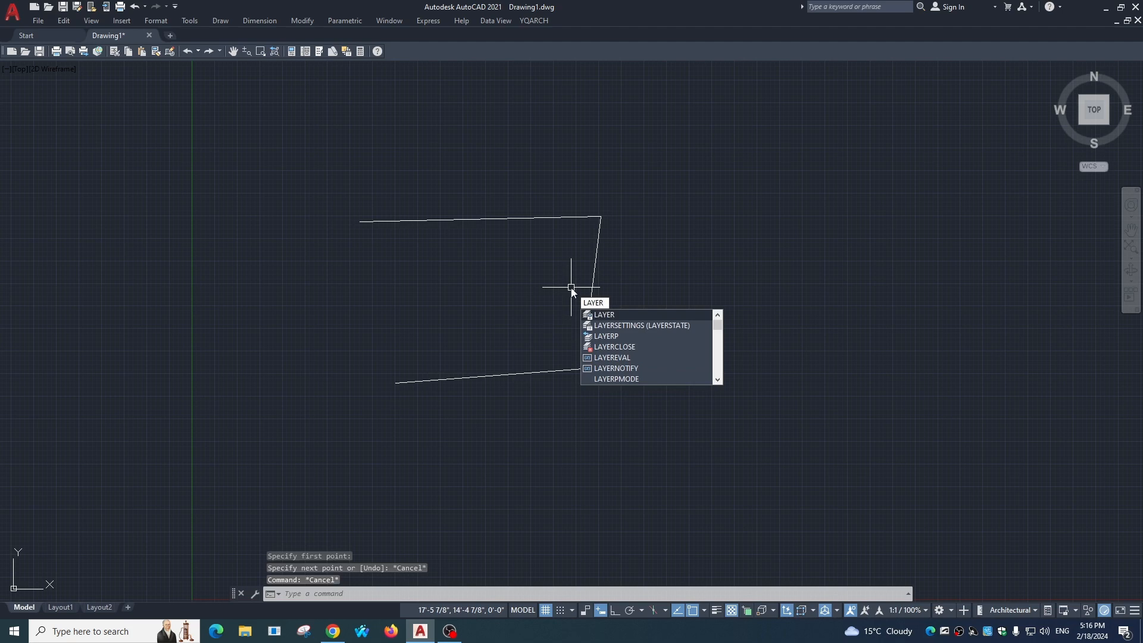
pyautogui.press('Escape')
pyautogui.write('la')
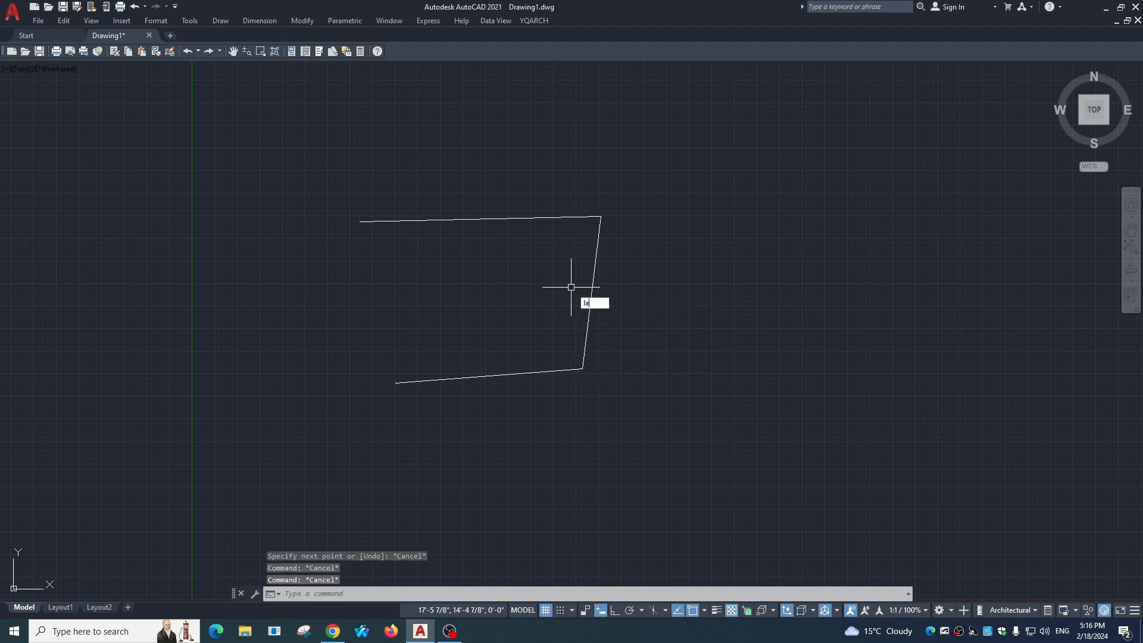
pyautogui.press('Return')
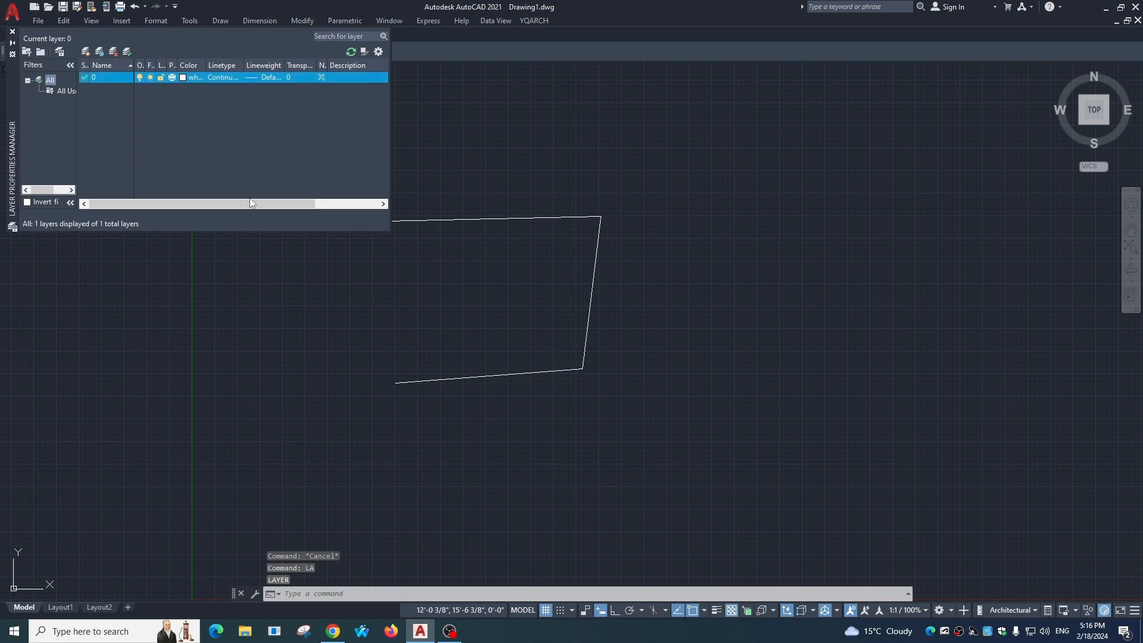
pyautogui.moveTo(12, 160); pyautogui.dragTo(350, 287)
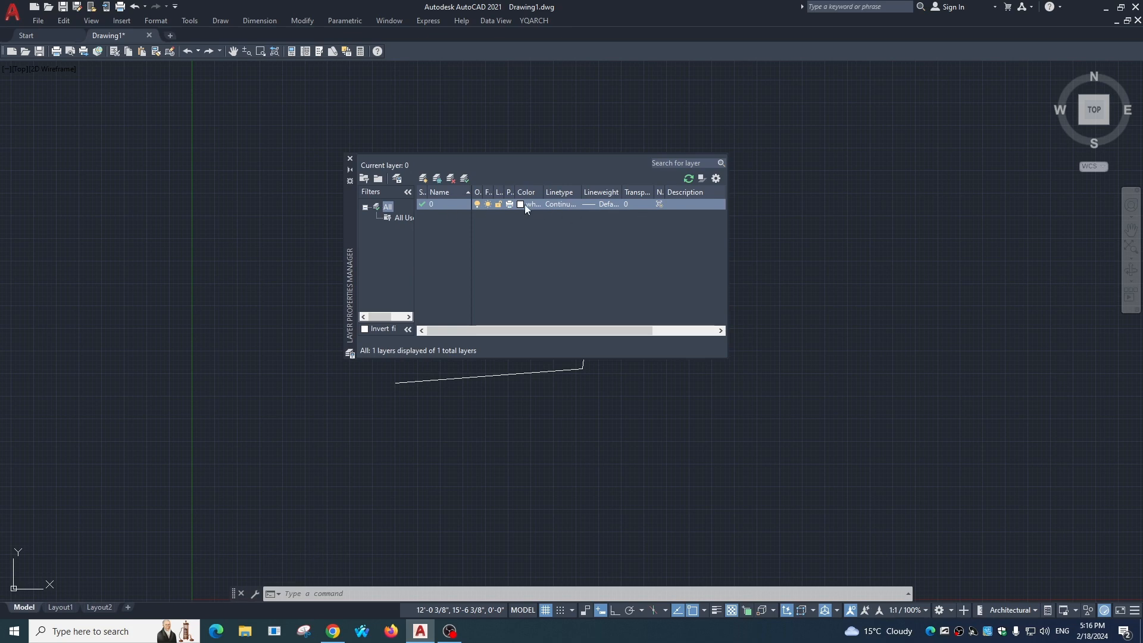
pyautogui.click(423, 179)
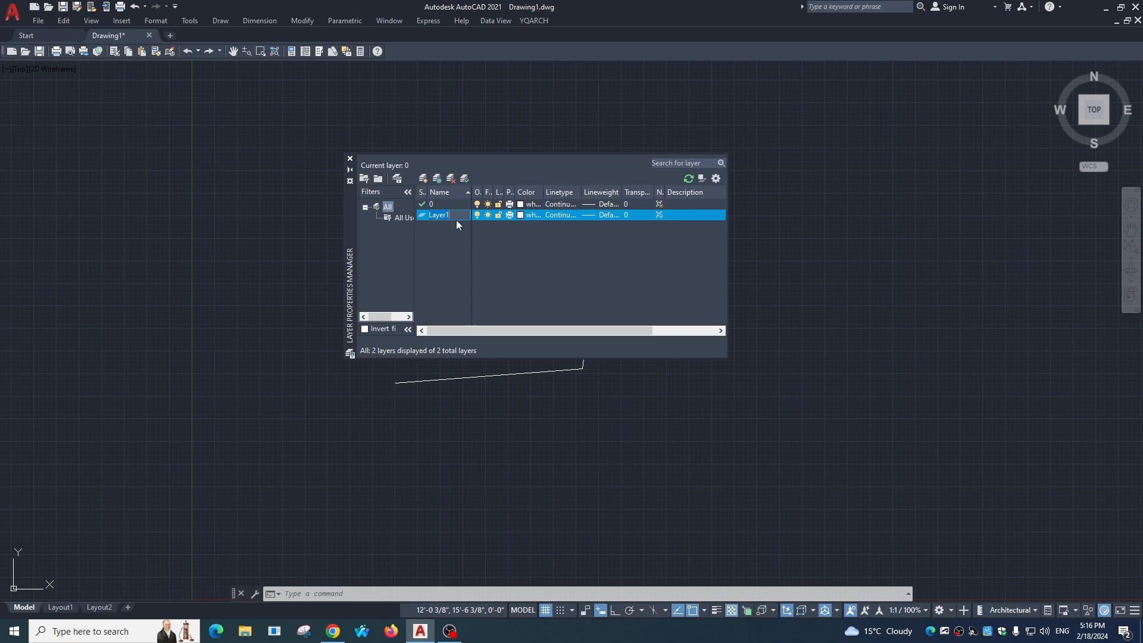
pyautogui.write('wall')
pyautogui.moveTo(516, 195); pyautogui.dragTo(540, 191)
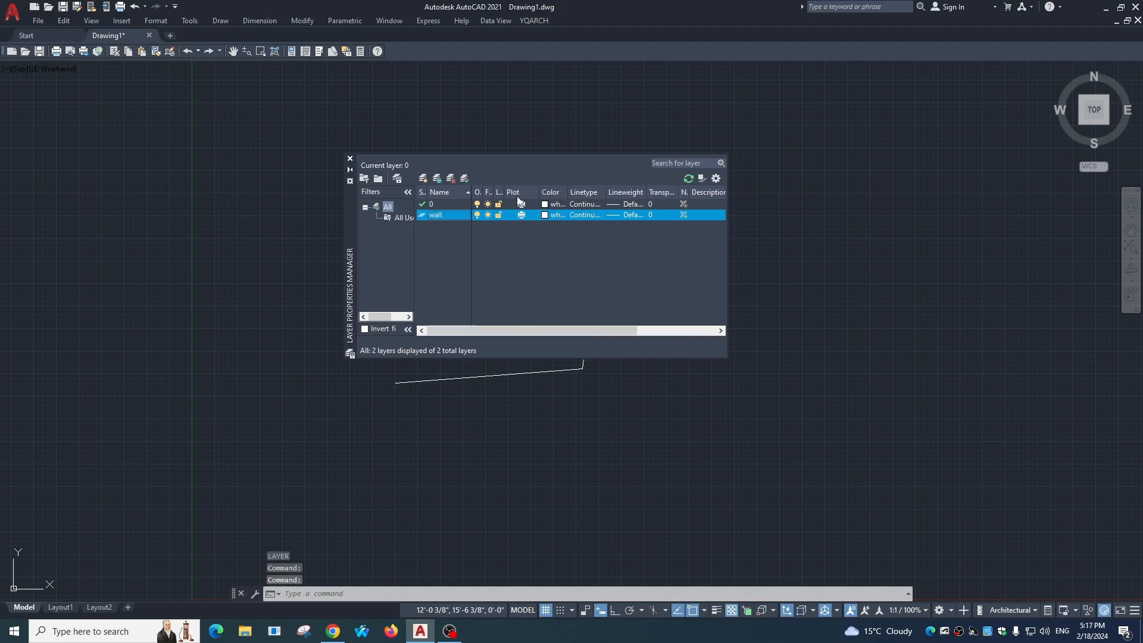
# - Load the linetypes ACAD_ISO04W100 to ACAD_ISO08W100 and assign ACAD_ISO08W100 to the wall layer
pyautogui.click(582, 218)
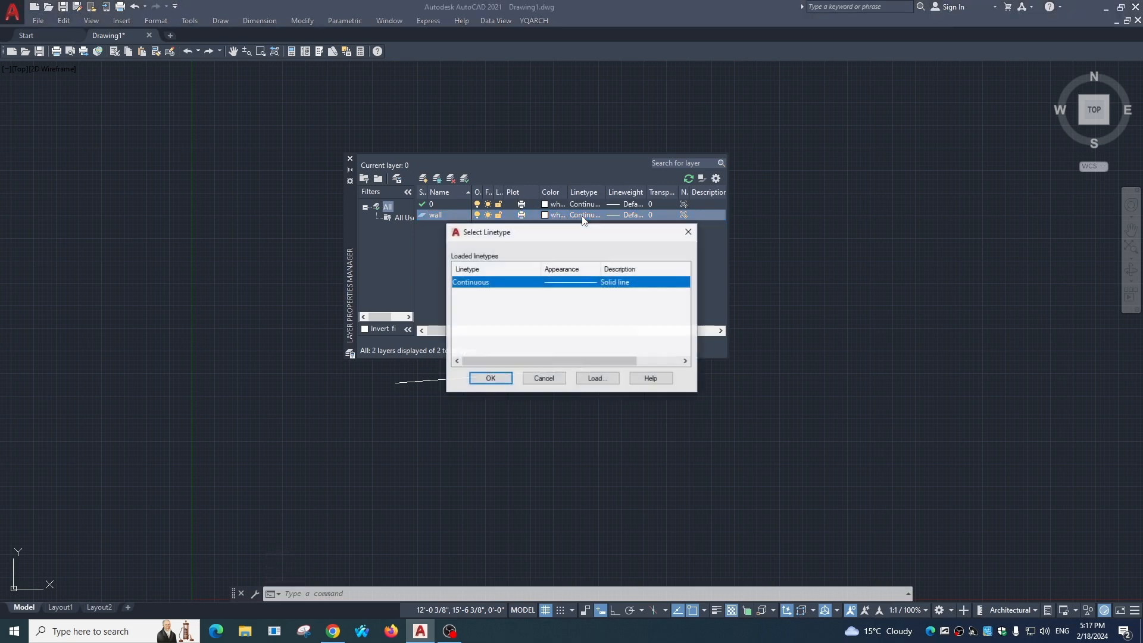
pyautogui.click(596, 378)
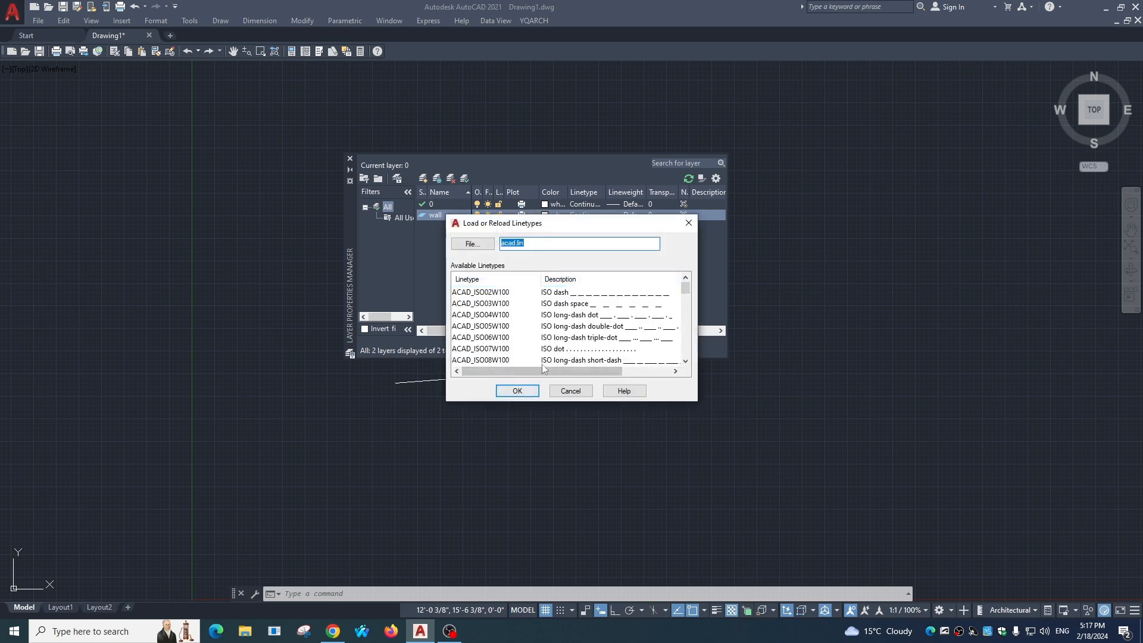
pyautogui.click(521, 304)
pyautogui.moveTo(492, 317); pyautogui.dragTo(491, 362)
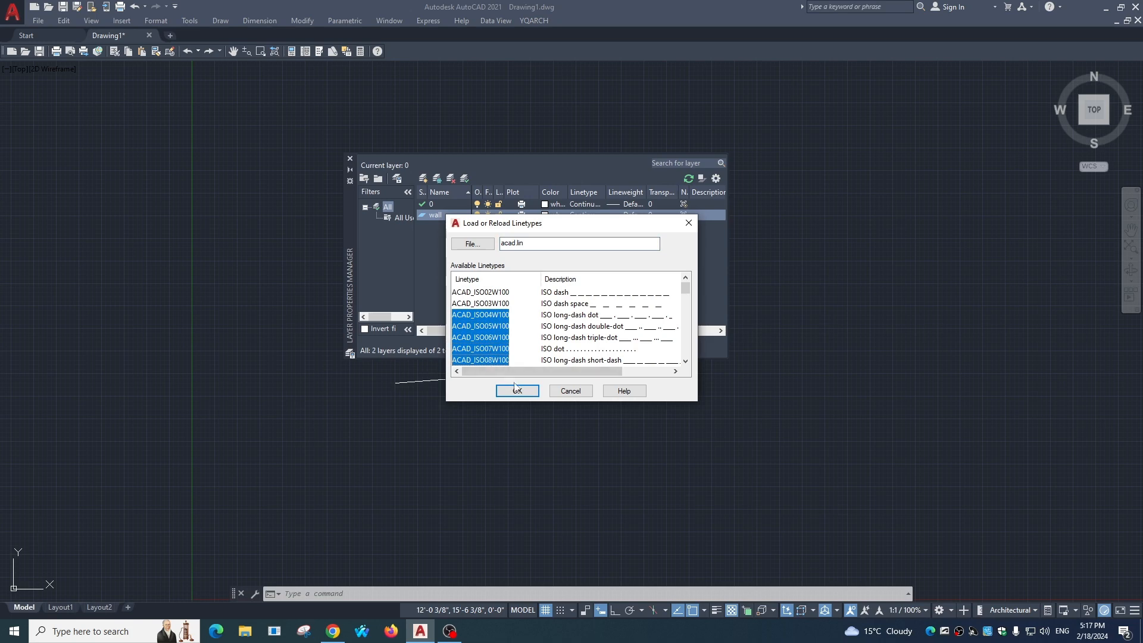
pyautogui.click(517, 391)
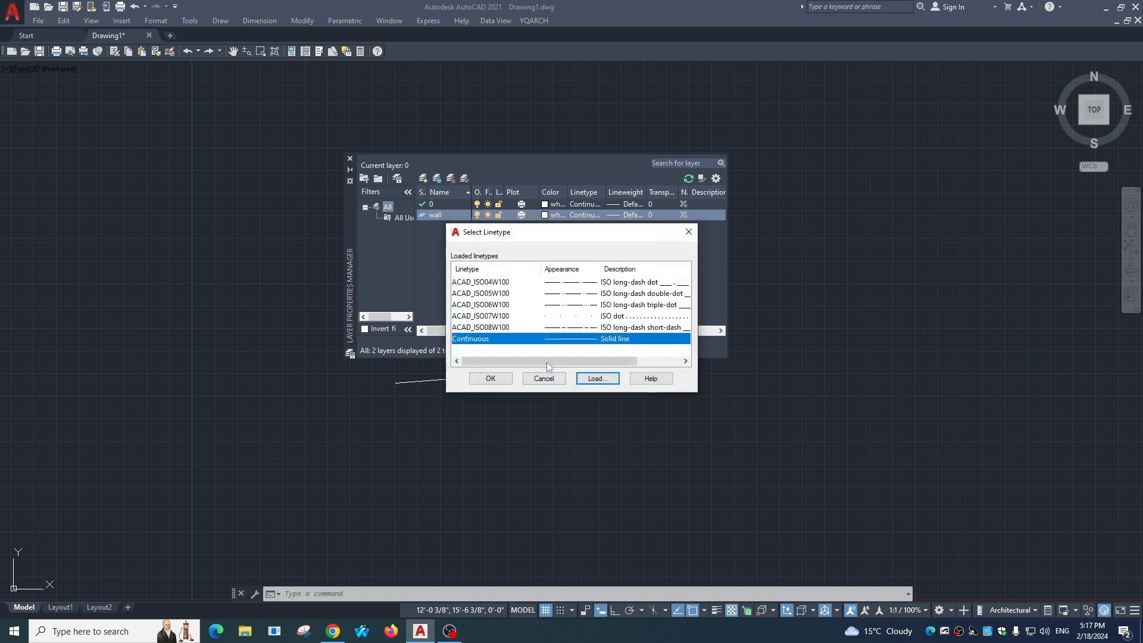
pyautogui.click(606, 328)
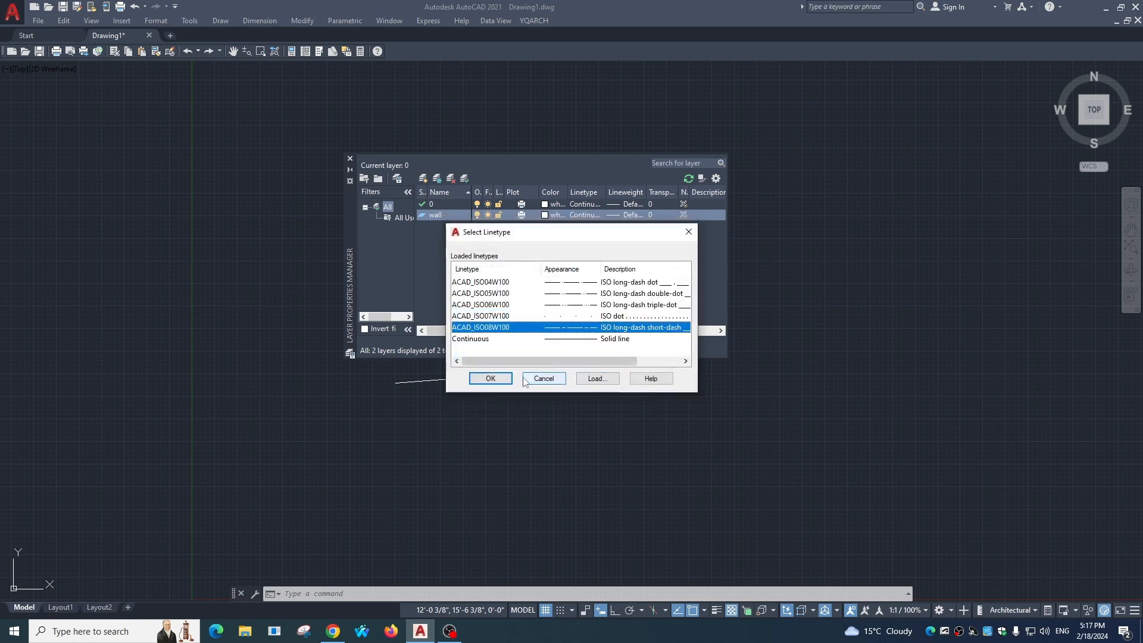
pyautogui.press('Return')
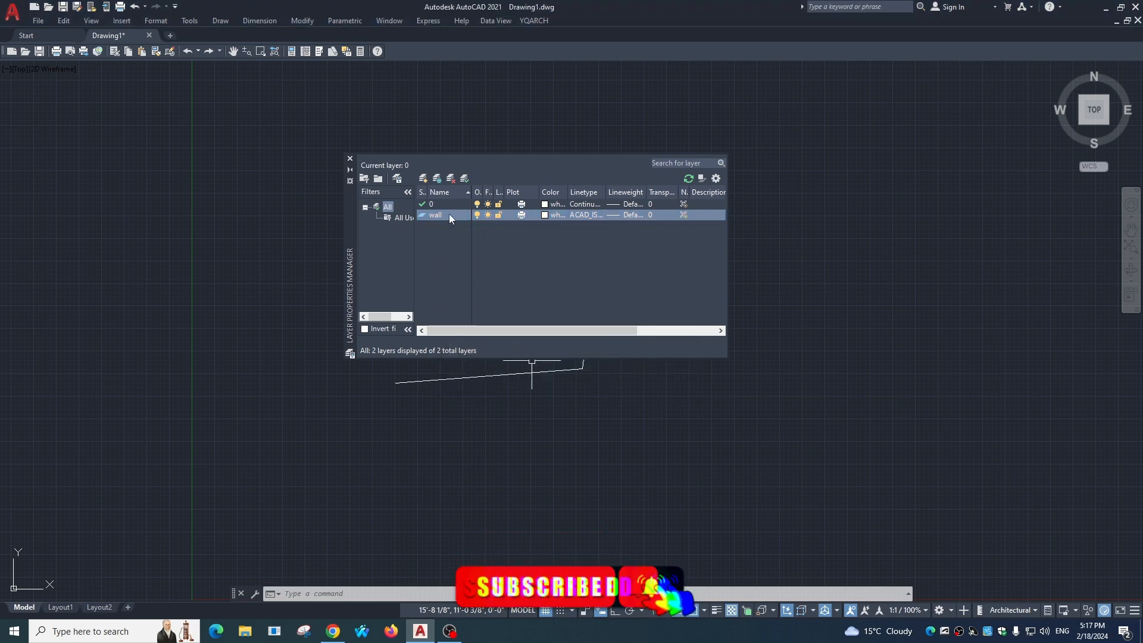
# - Set the wall layer's lineweight to 0.30 mm and exclude the layer from plotting
pyautogui.click(623, 215)
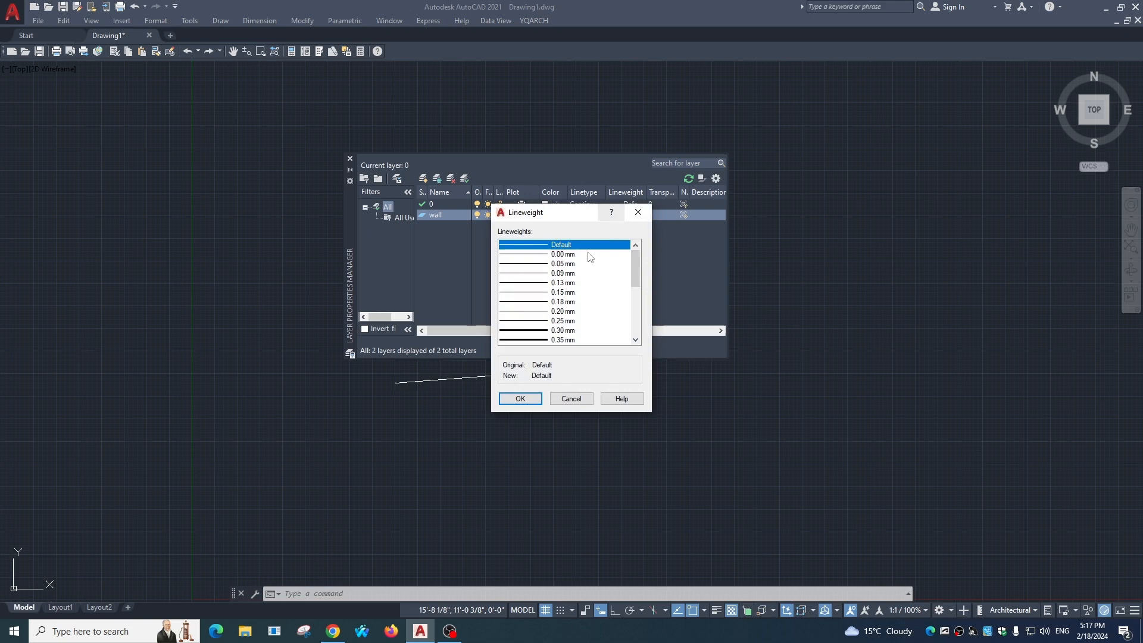
pyautogui.click(556, 331)
pyautogui.click(520, 399)
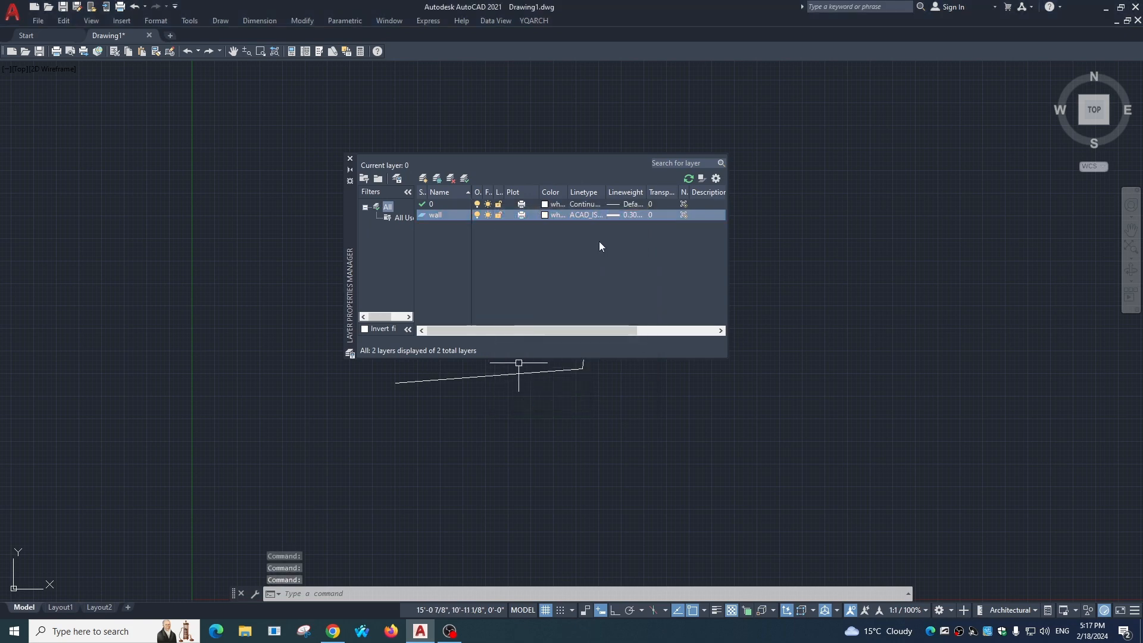
pyautogui.click(522, 214)
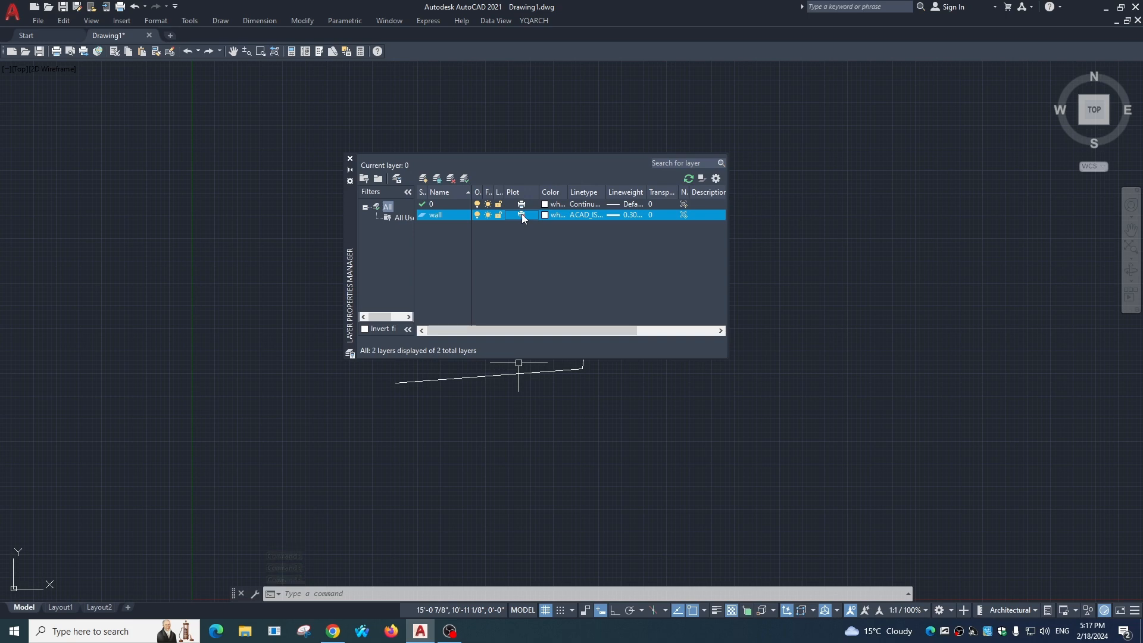
pyautogui.press('Escape')
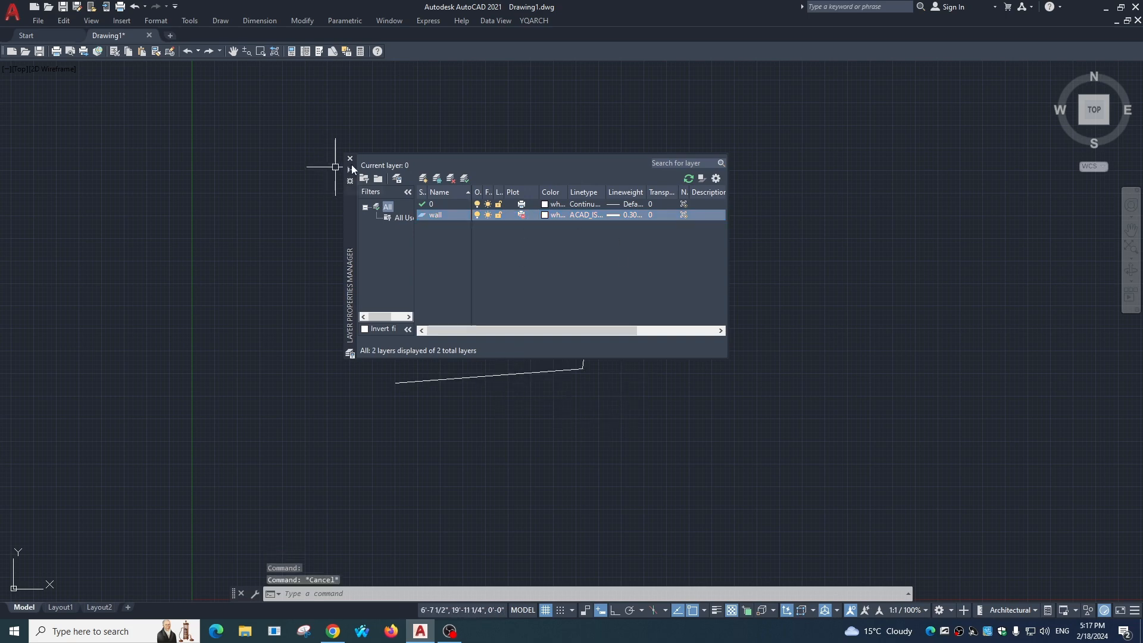
pyautogui.click(350, 160)
pyautogui.press('Escape')
# - Display the Layers toolbar and move the outline's upper and right lines to the wall layer
pyautogui.click(622, 200)
pyautogui.click(563, 254)
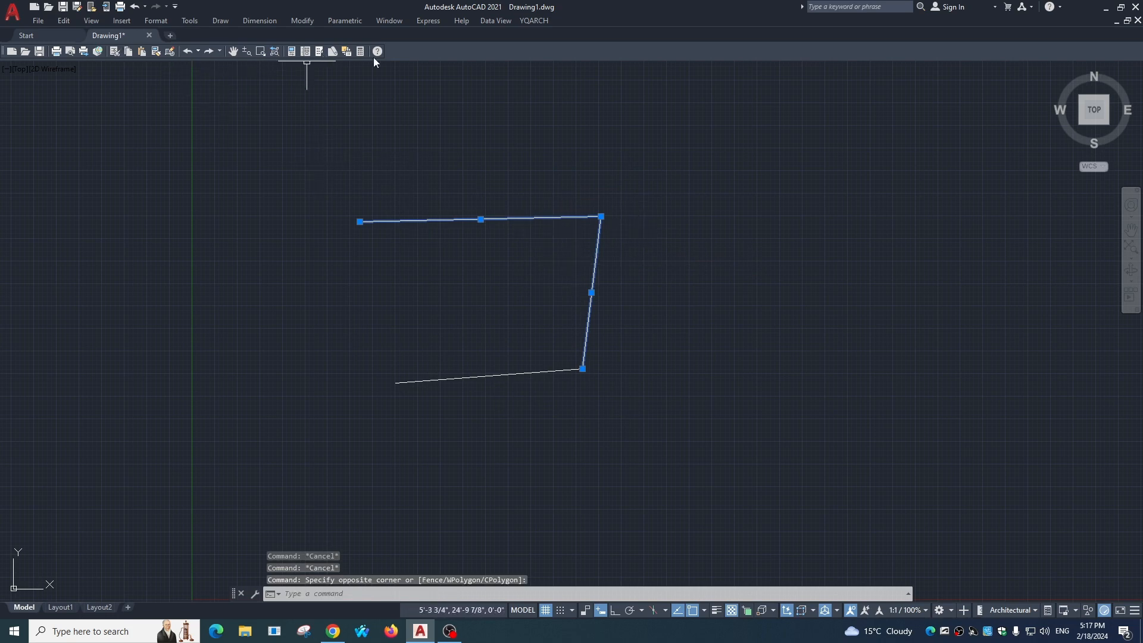
pyautogui.rightClick(410, 49)
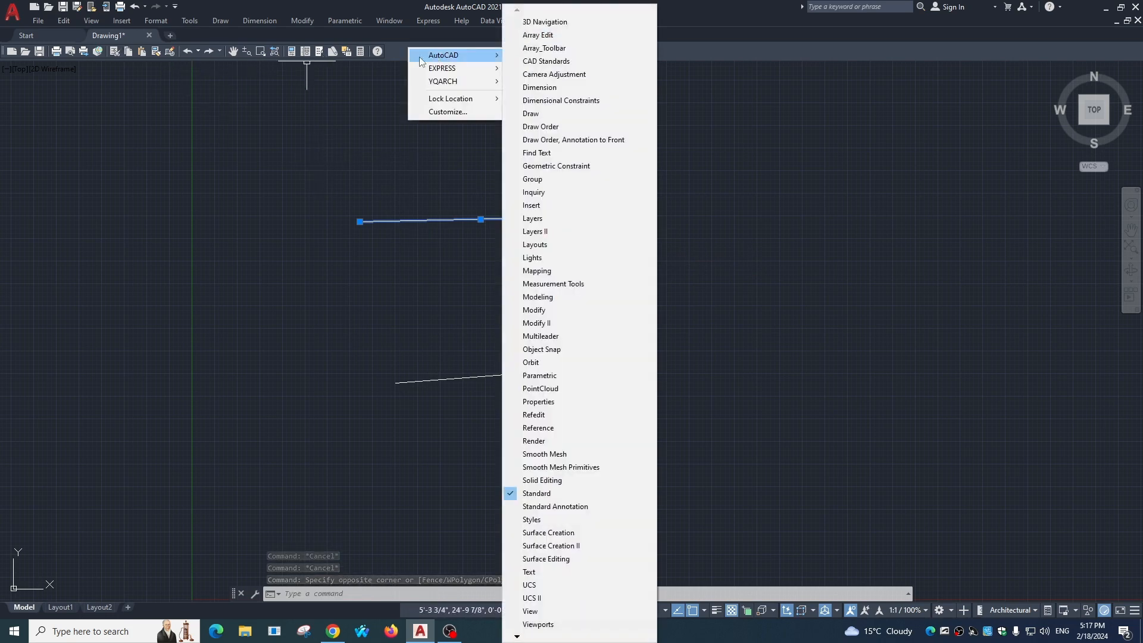
pyautogui.click(598, 55)
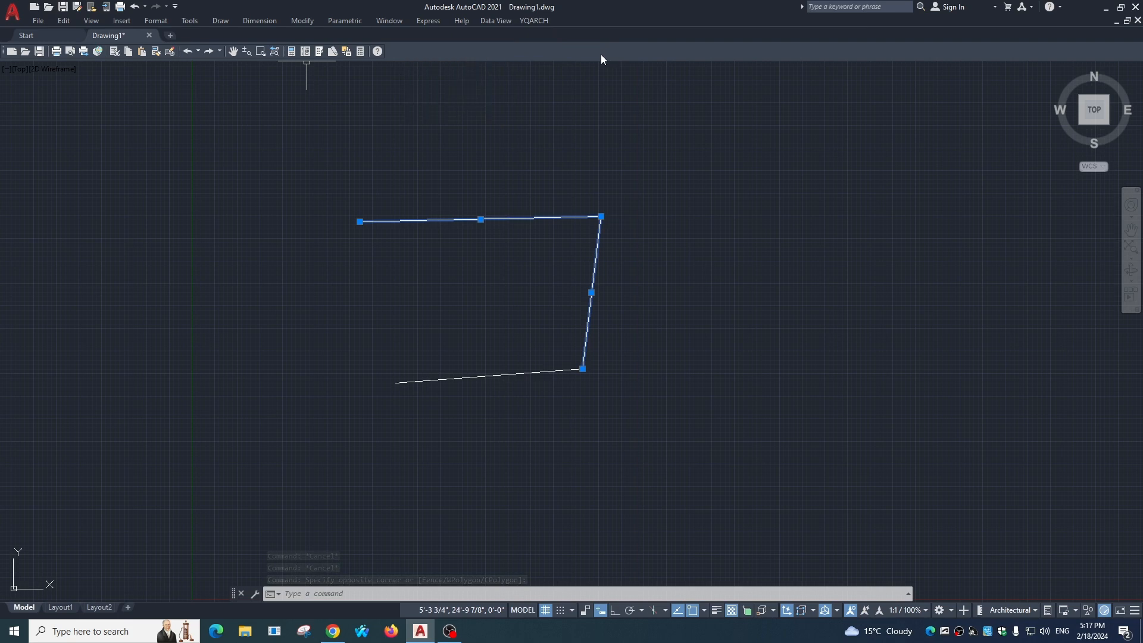
pyautogui.rightClick(442, 55)
pyautogui.moveTo(495, 60)
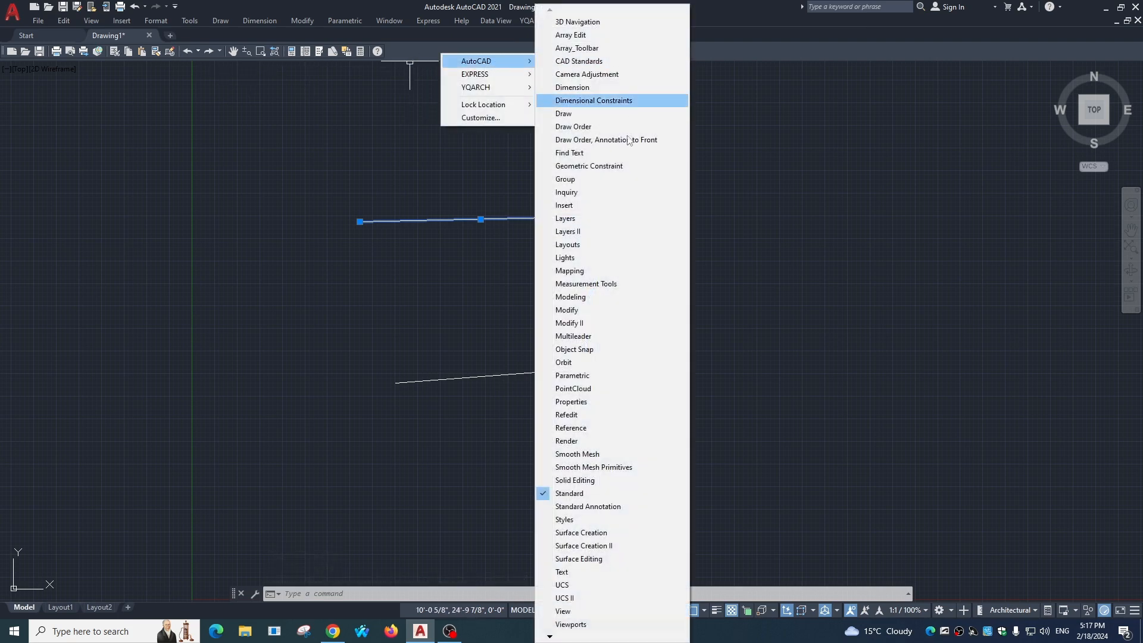
pyautogui.click(573, 218)
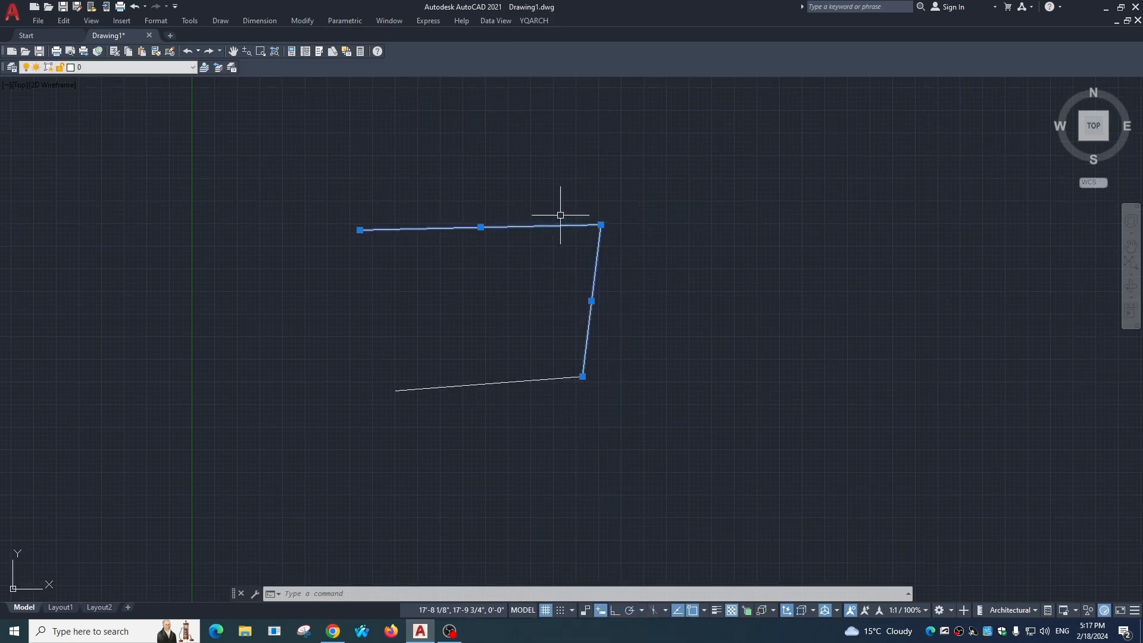
pyautogui.click(130, 68)
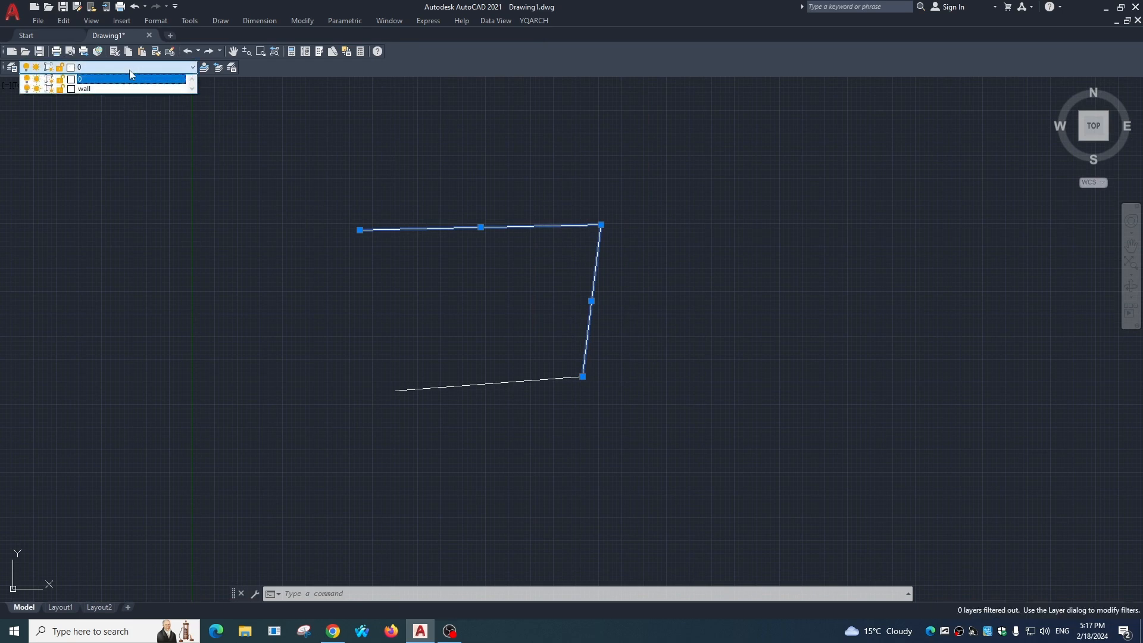
pyautogui.click(88, 89)
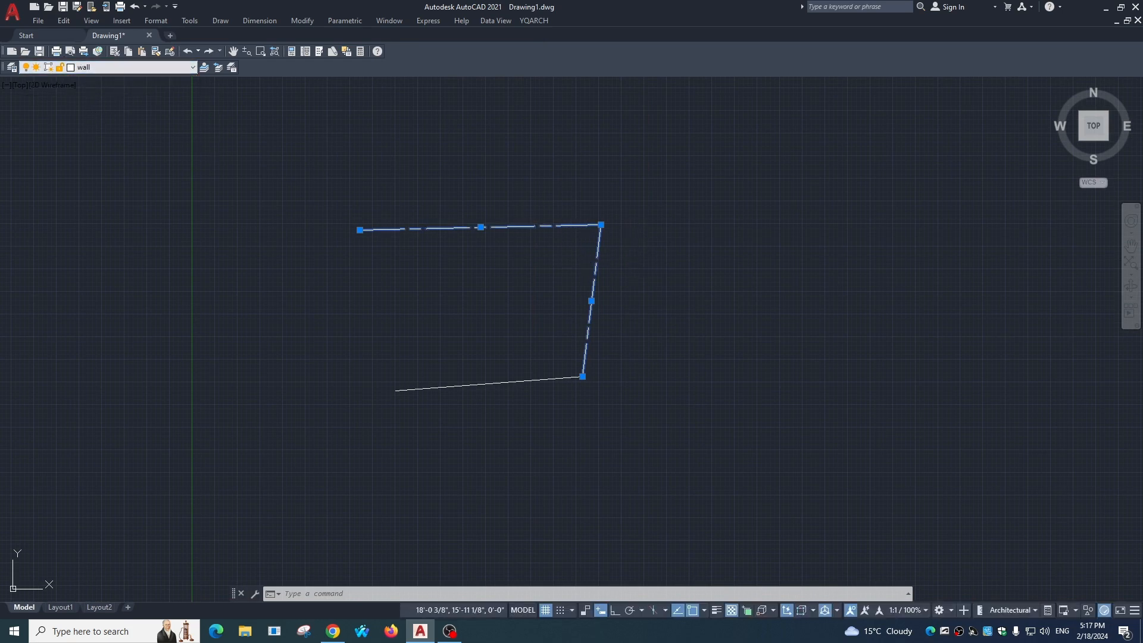
pyautogui.press('Escape')
pyautogui.press('Escape')
# - Preview a plot of a window around the outline, using the previous plot's page setup
pyautogui.hotkey('ctrl', 'o')
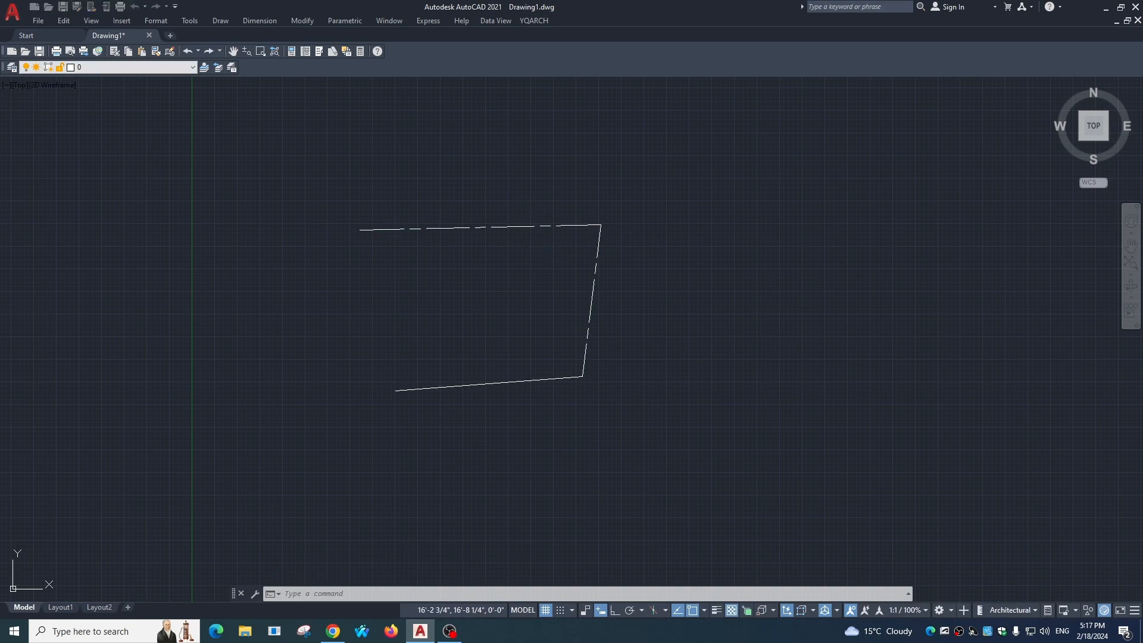
pyautogui.press('Escape')
pyautogui.hotkey('ctrl', 'p')
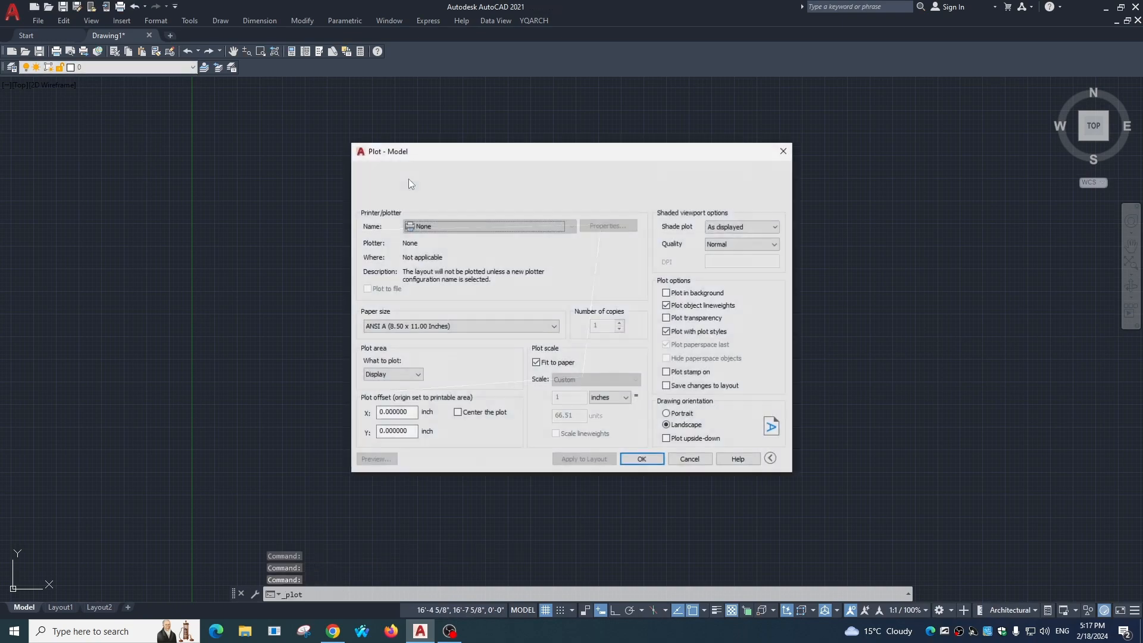
pyautogui.click(457, 190)
pyautogui.click(455, 200)
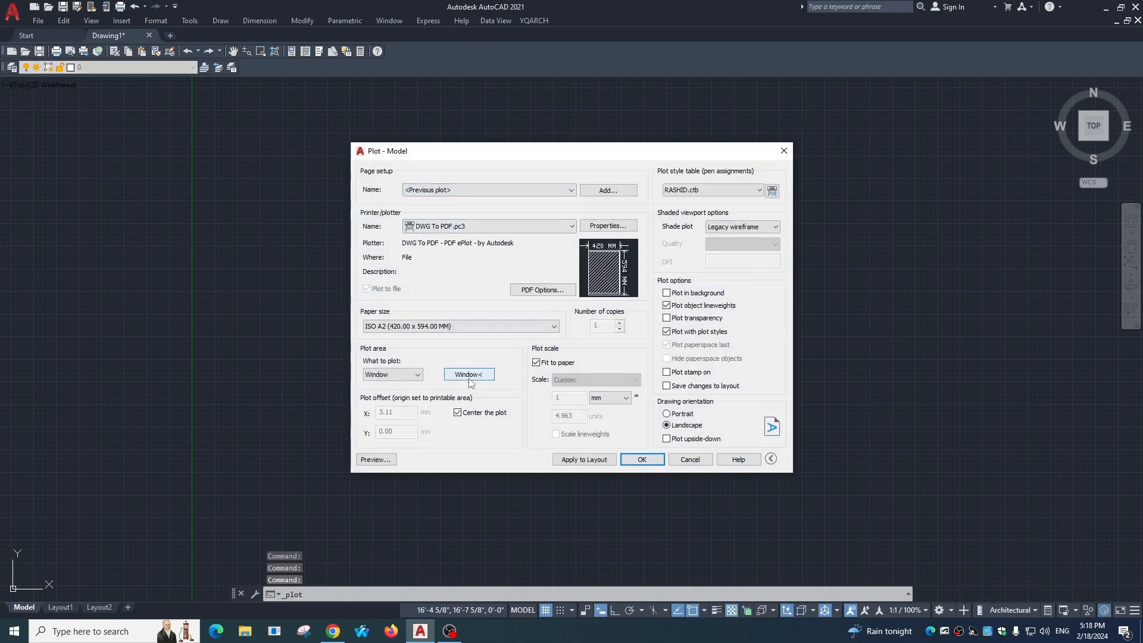
pyautogui.click(468, 378)
pyautogui.click(383, 170)
pyautogui.click(653, 359)
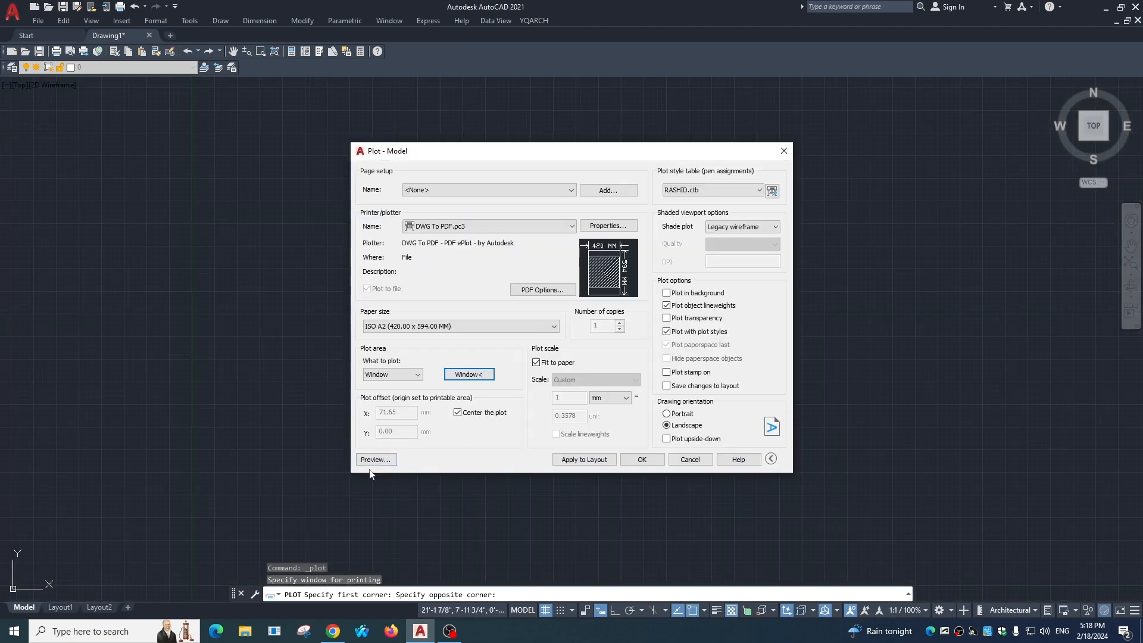
pyautogui.click(376, 459)
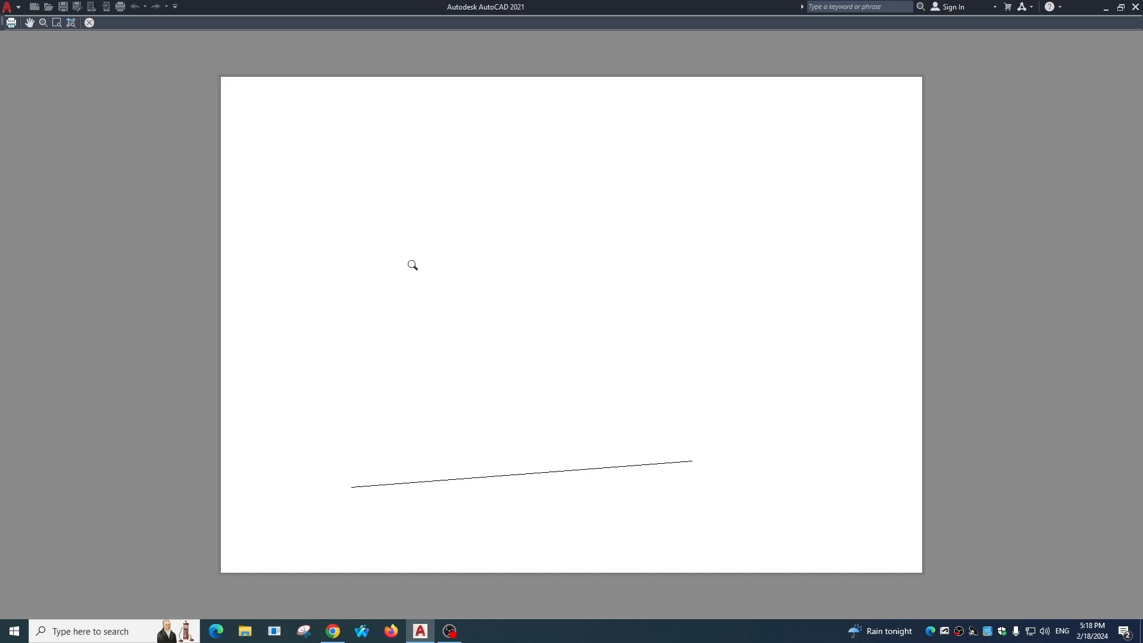
pyautogui.press('Escape')
pyautogui.press('Escape')
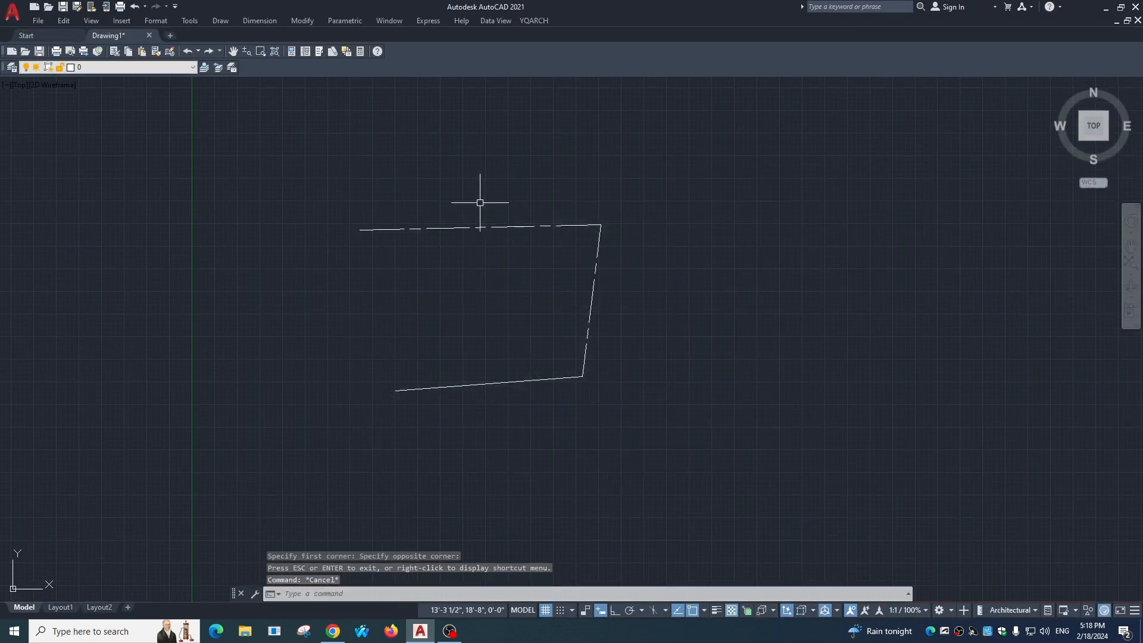
# - Make the wall layer plottable again in the layer properties
pyautogui.write('la')
pyautogui.press('Return')
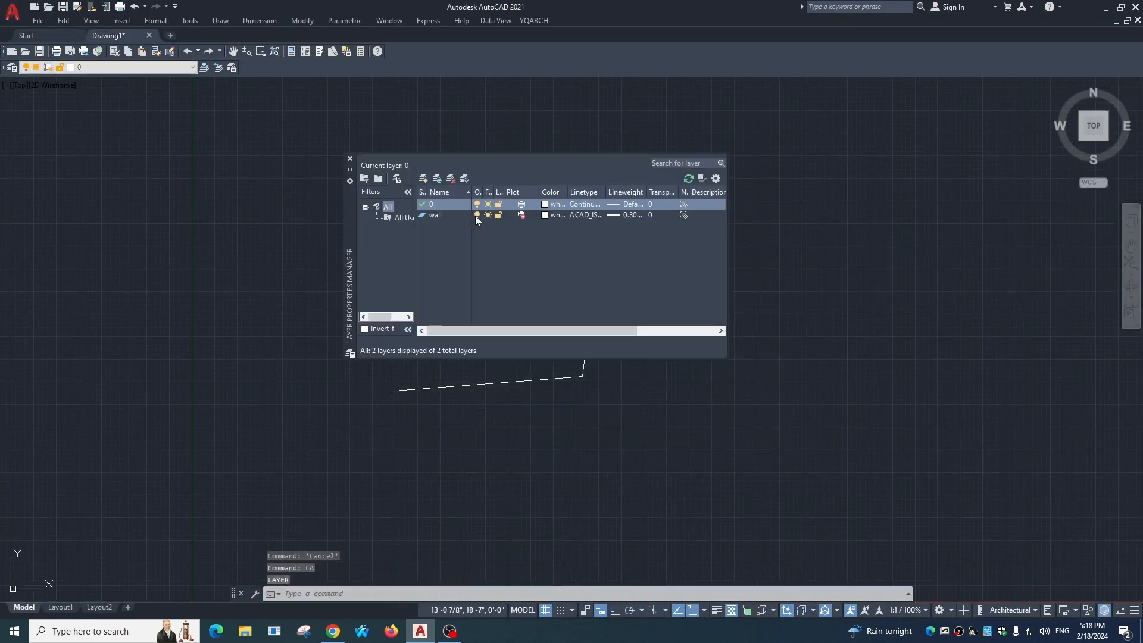
pyautogui.click(521, 216)
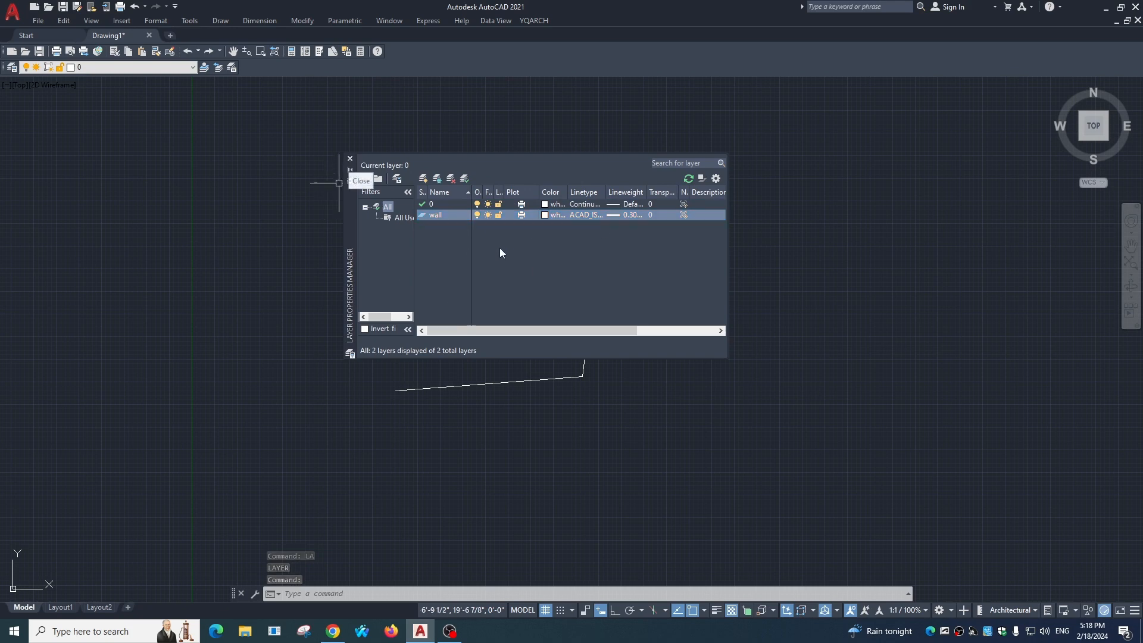
pyautogui.click(350, 158)
pyautogui.press('Escape')
# - Reapply the wall layer to the outline's upper and right lines
pyautogui.click(647, 224)
pyautogui.click(548, 284)
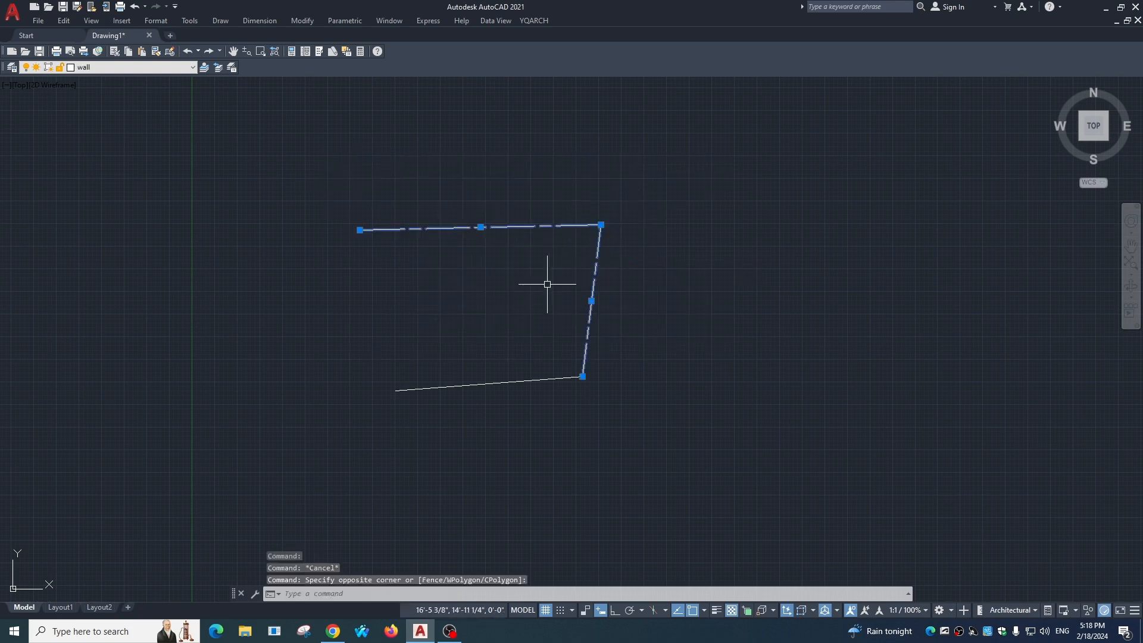
pyautogui.click(104, 67)
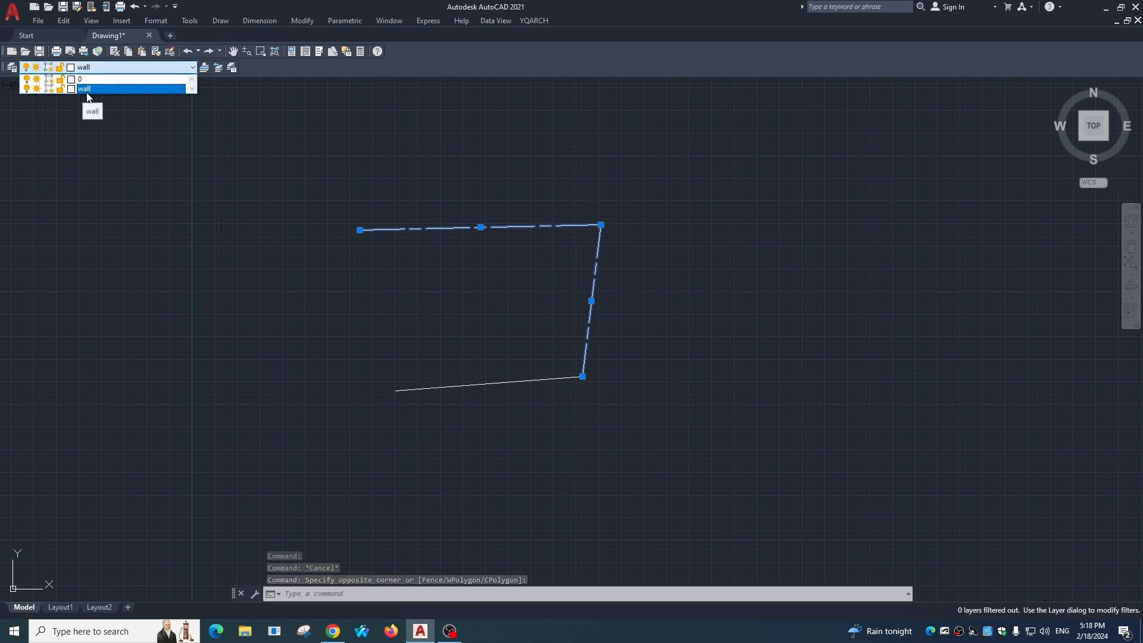
pyautogui.click(87, 90)
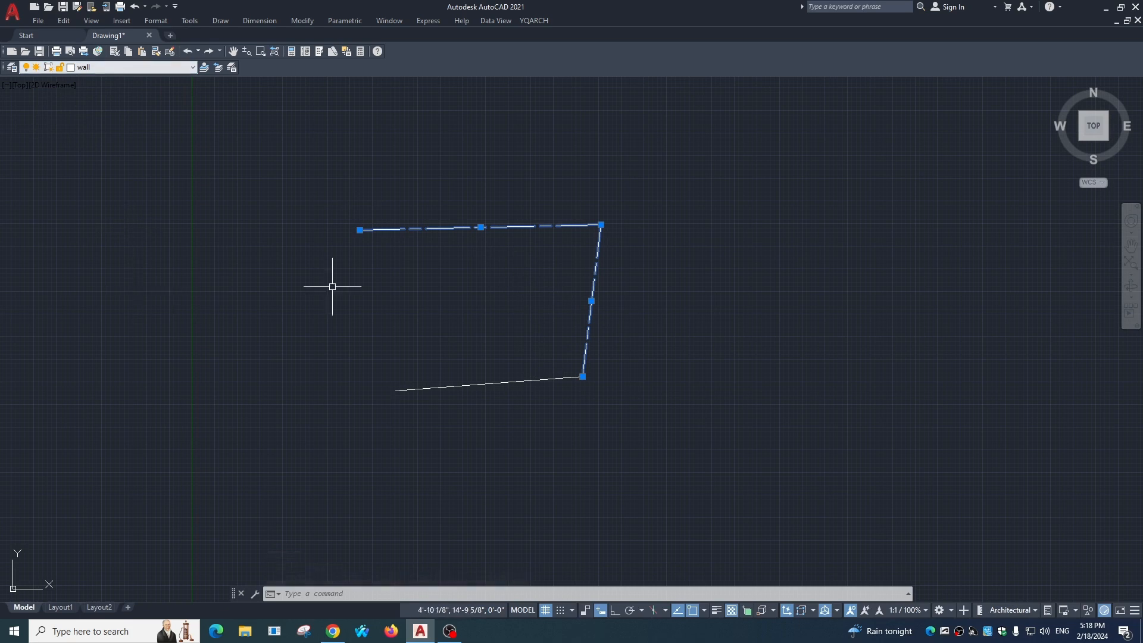
pyautogui.press('Escape')
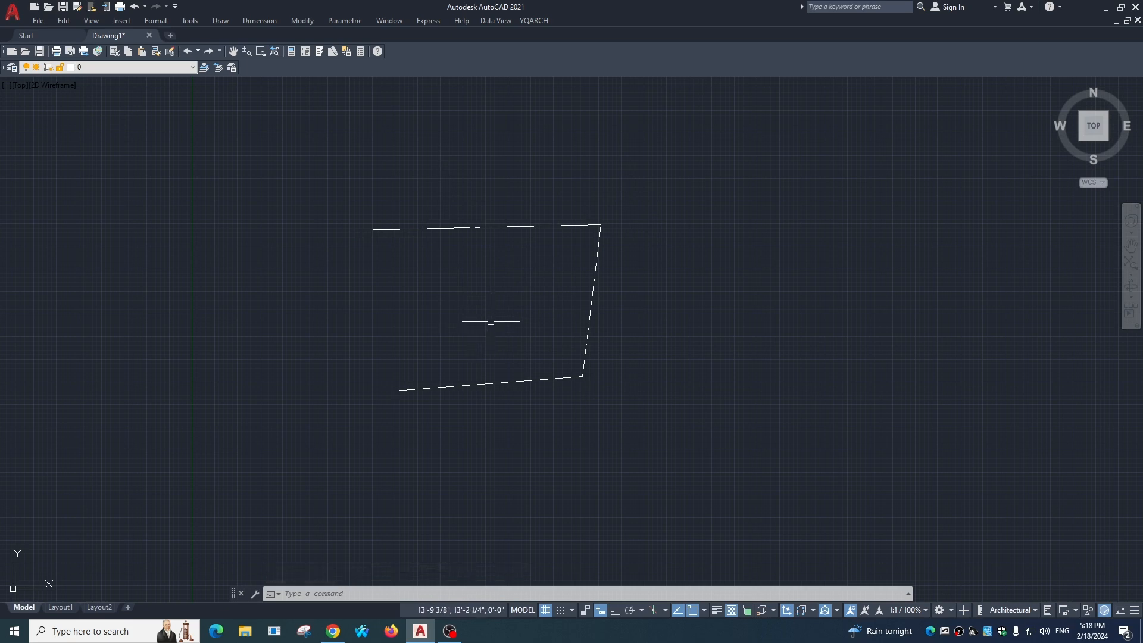
# - Draw three connected line segments as an open shape in the empty area right of the outline
pyautogui.write('l')
pyautogui.press('Return')
pyautogui.click(688, 203)
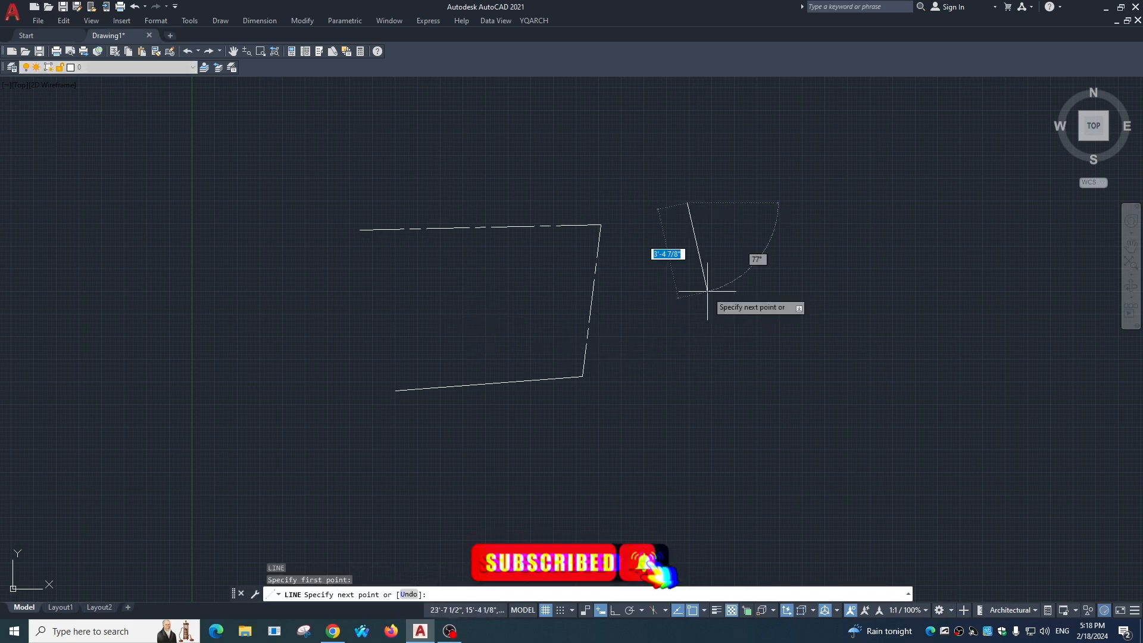
pyautogui.click(699, 410)
pyautogui.click(869, 376)
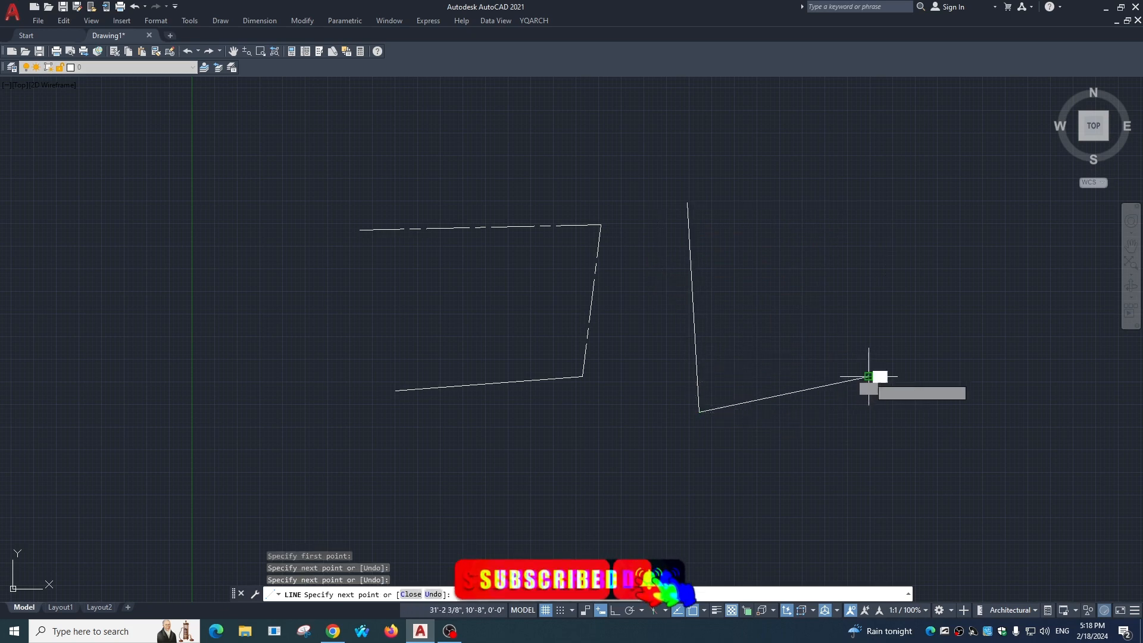
pyautogui.click(800, 232)
pyautogui.press('Escape')
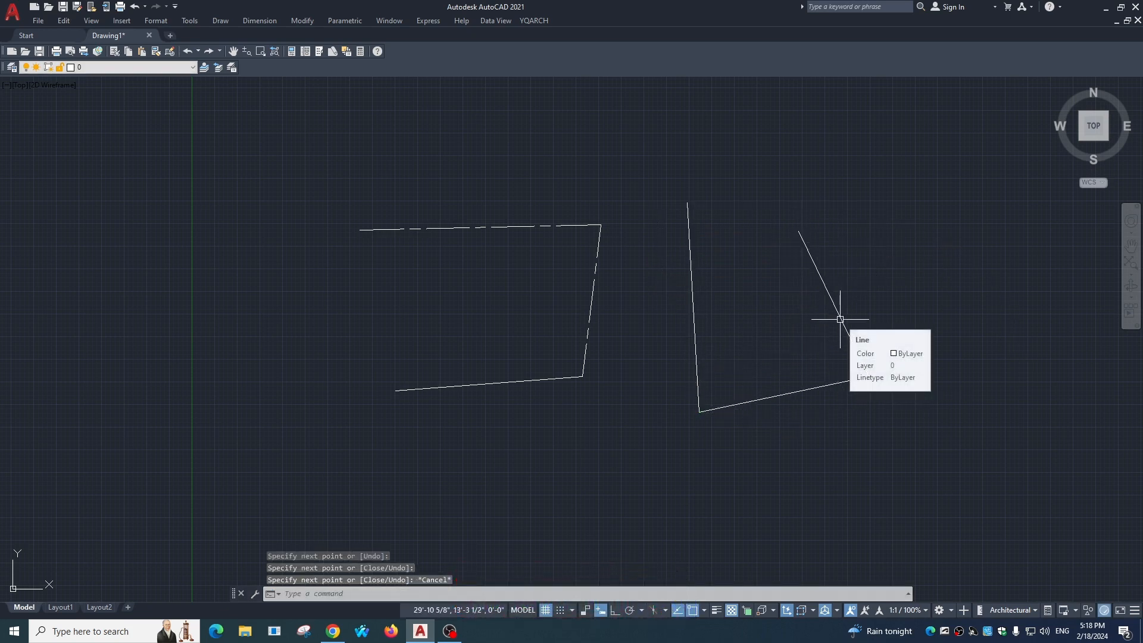